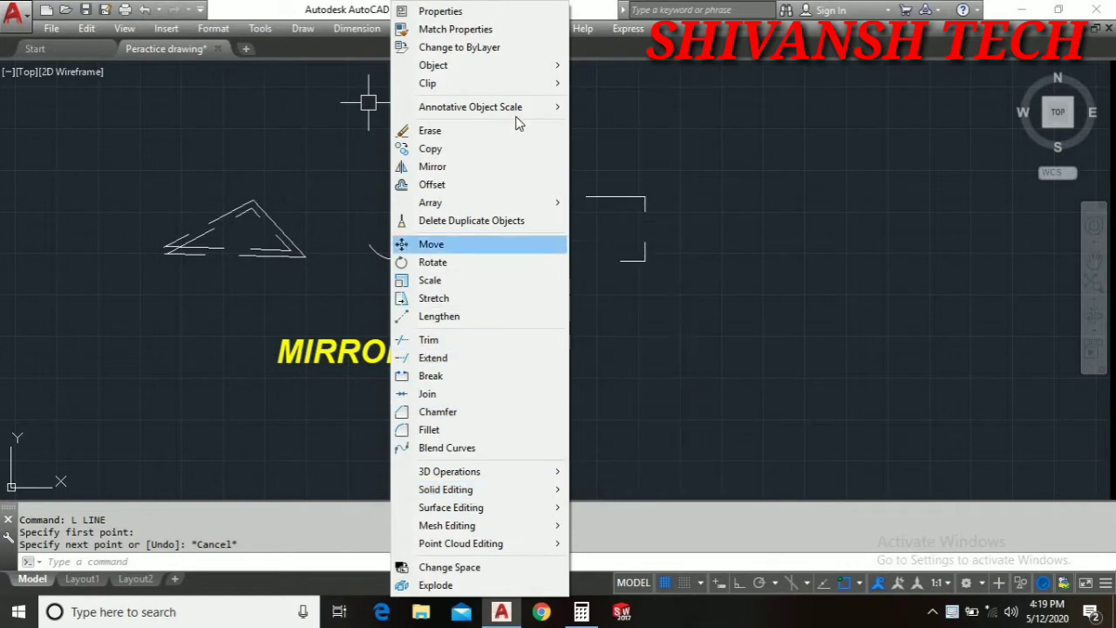
Examine the MIRROR - "MI" label and the triangle, arc and rectangle figures above it
left_click(854, 246)
left_click(758, 274)
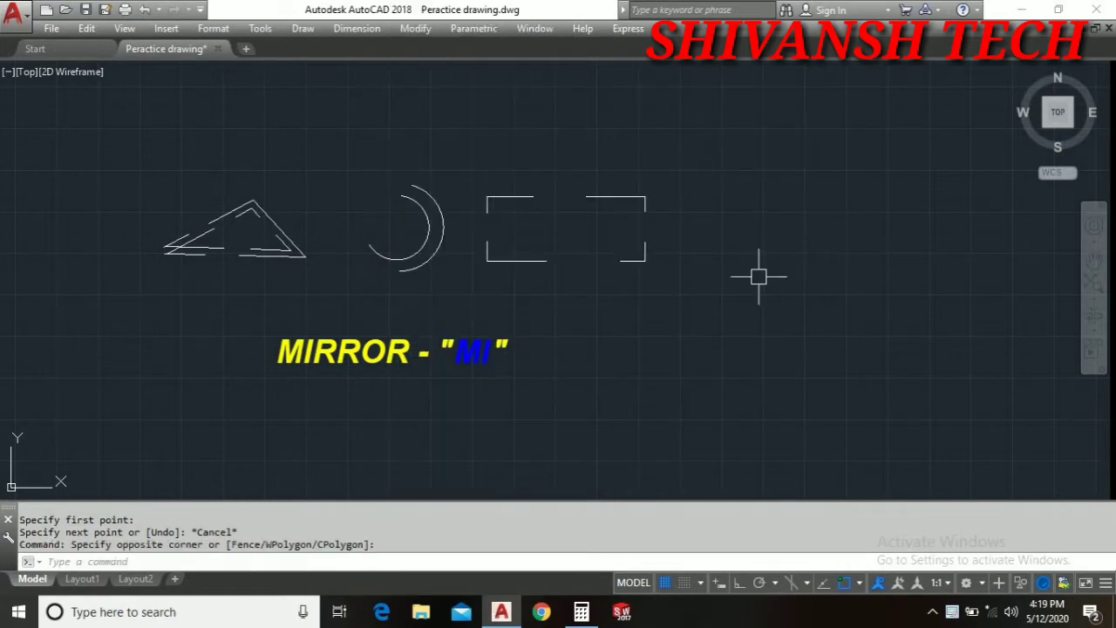
scroll(332, 330, "up", 2)
mouse_move(337, 350)
middle_mouse_down()
mouse_move(436, 310)
mouse_move(526, 321)
middle_mouse_up()
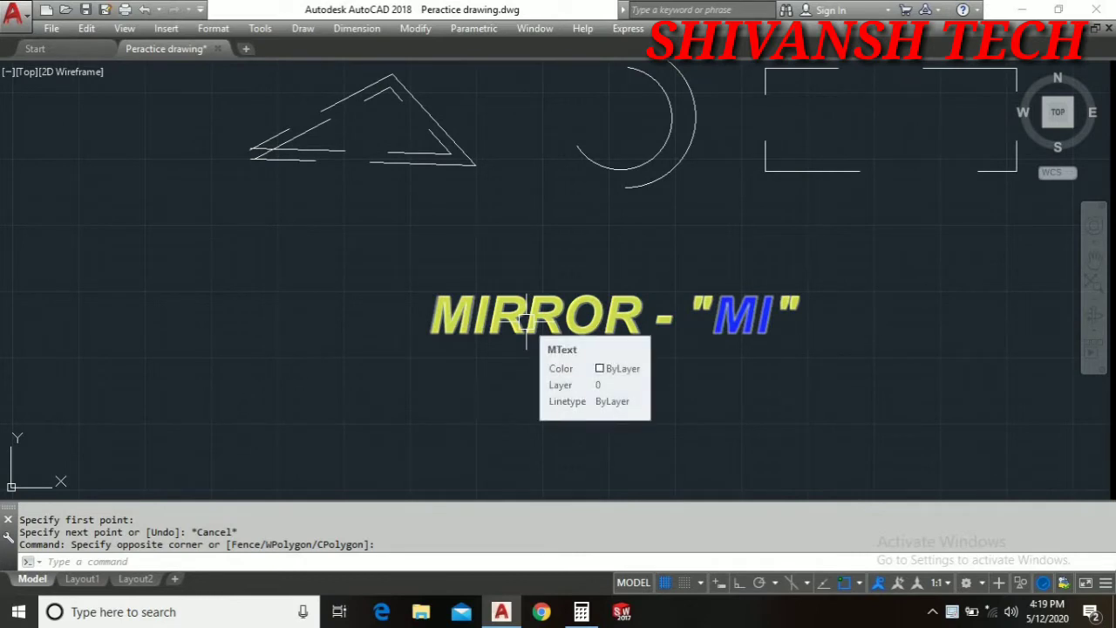
scroll(670, 307, "up", 2)
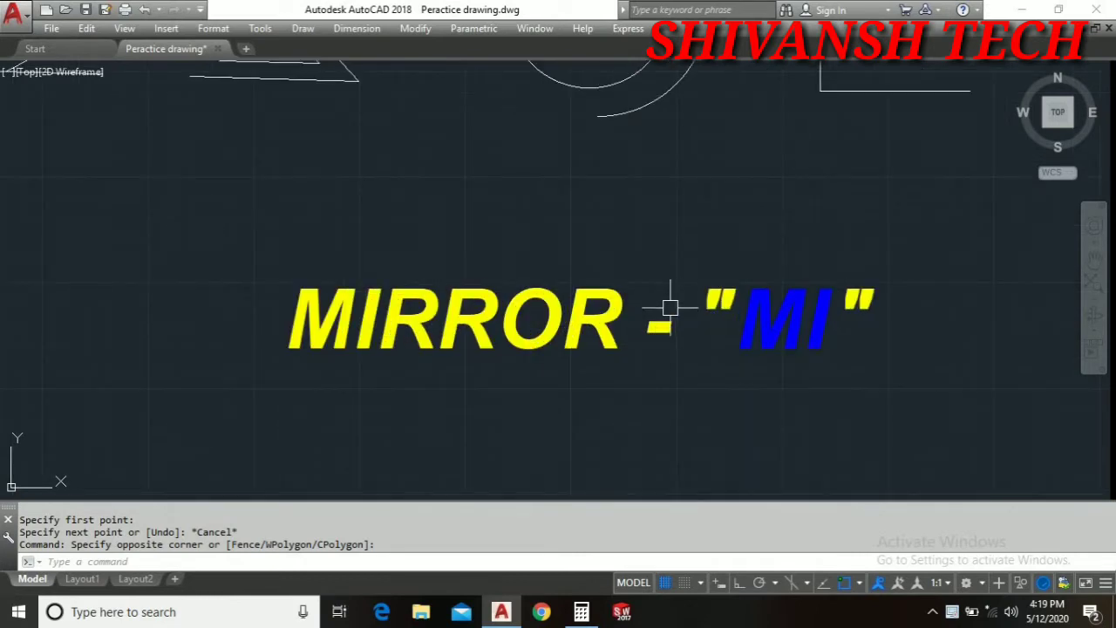
middle_click_drag(669, 310, 593, 320)
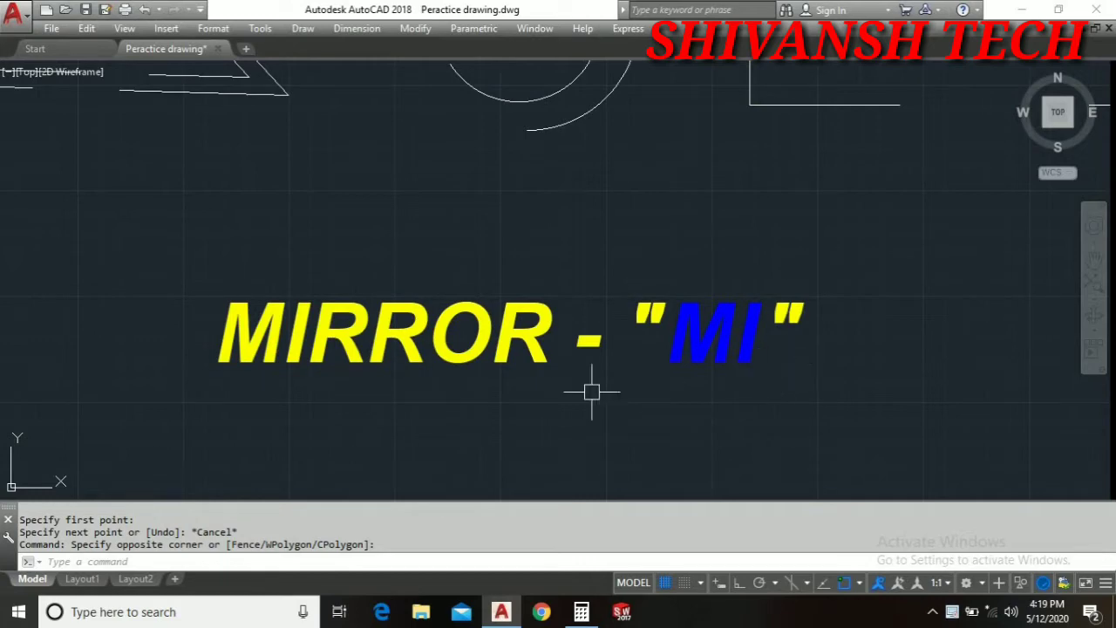
middle_click_drag(675, 369, 730, 407)
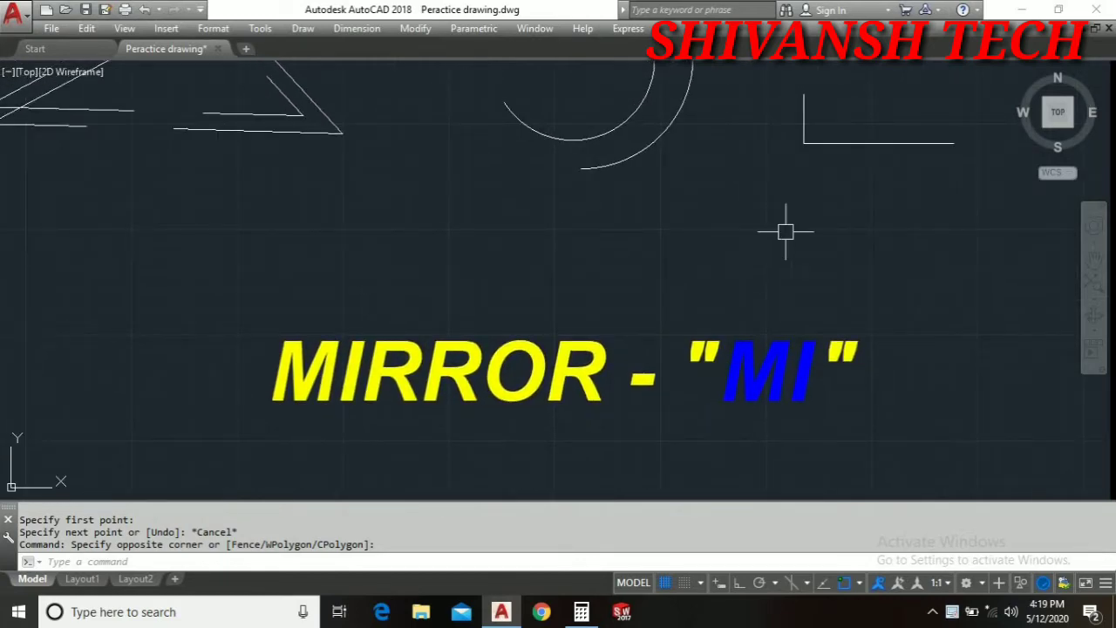
mouse_move(787, 232)
middle_mouse_down()
mouse_move(775, 311)
mouse_move(744, 335)
middle_mouse_up()
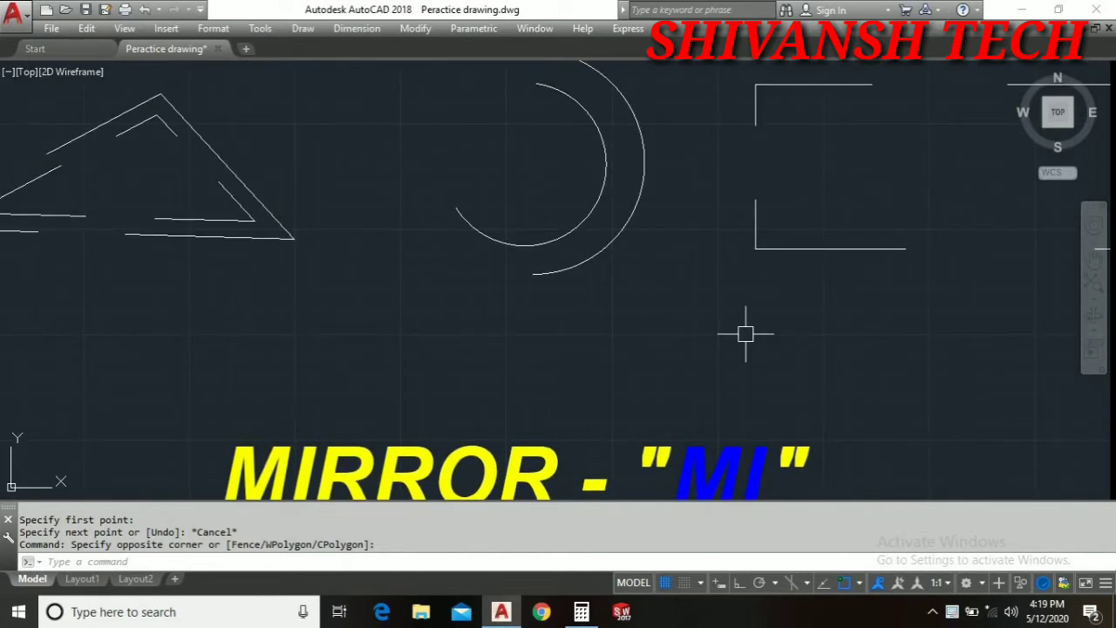
scroll(670, 406, "down", 2)
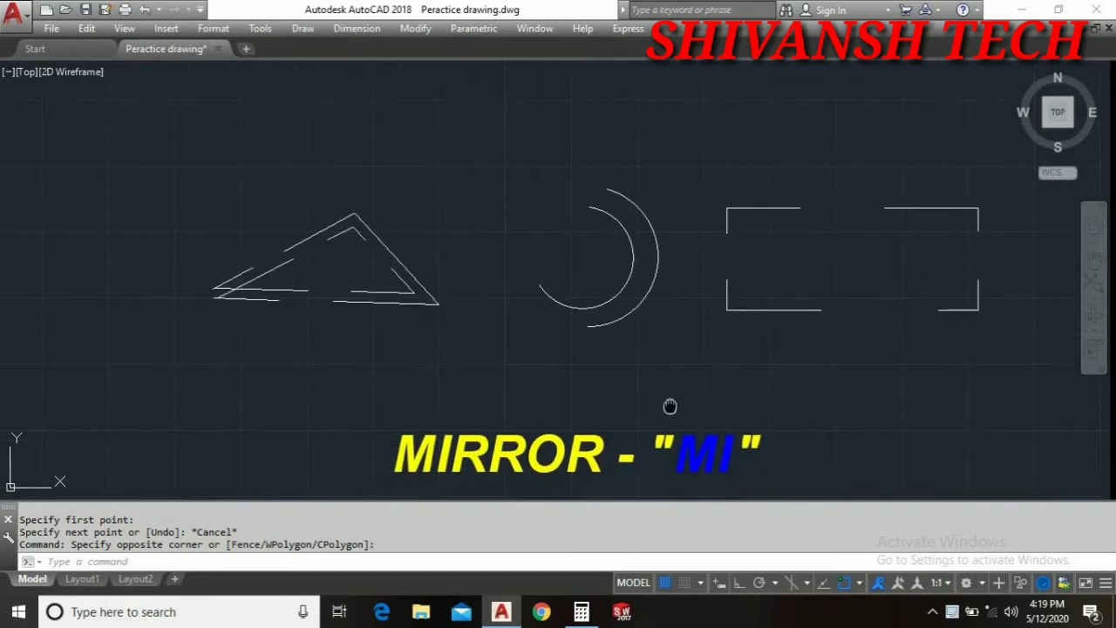
middle_click_drag(669, 406, 643, 353)
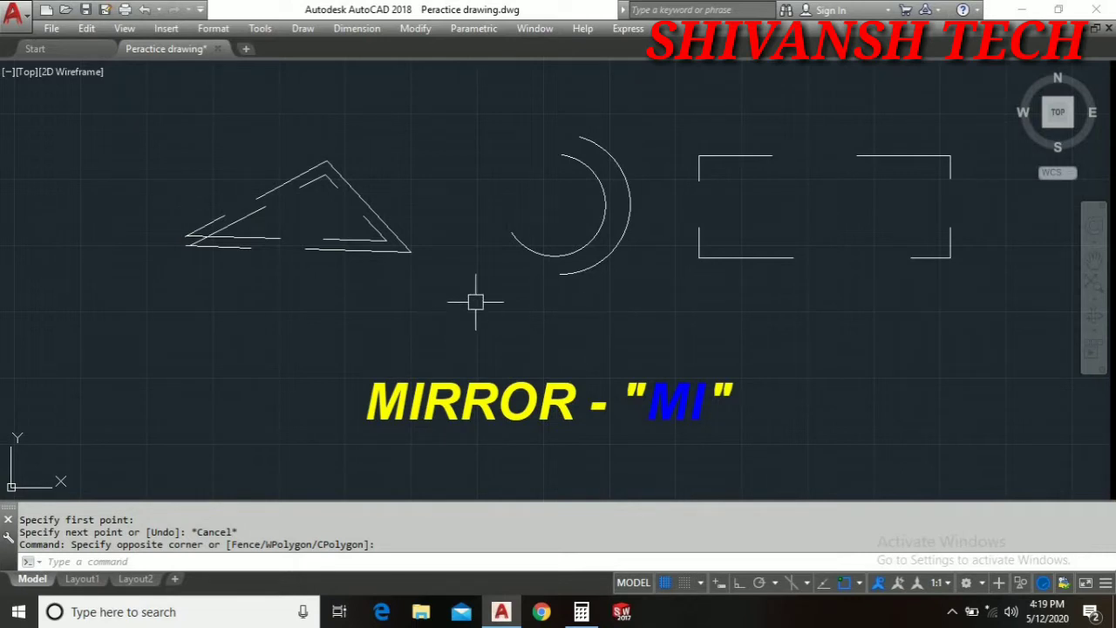
left_click(431, 29)
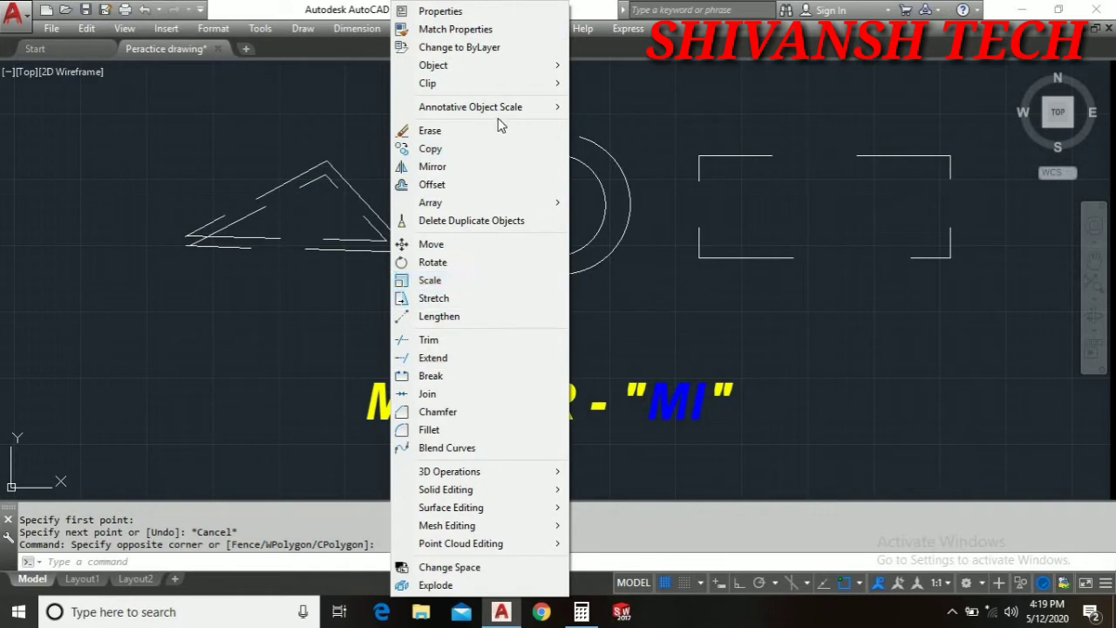
left_click(488, 170)
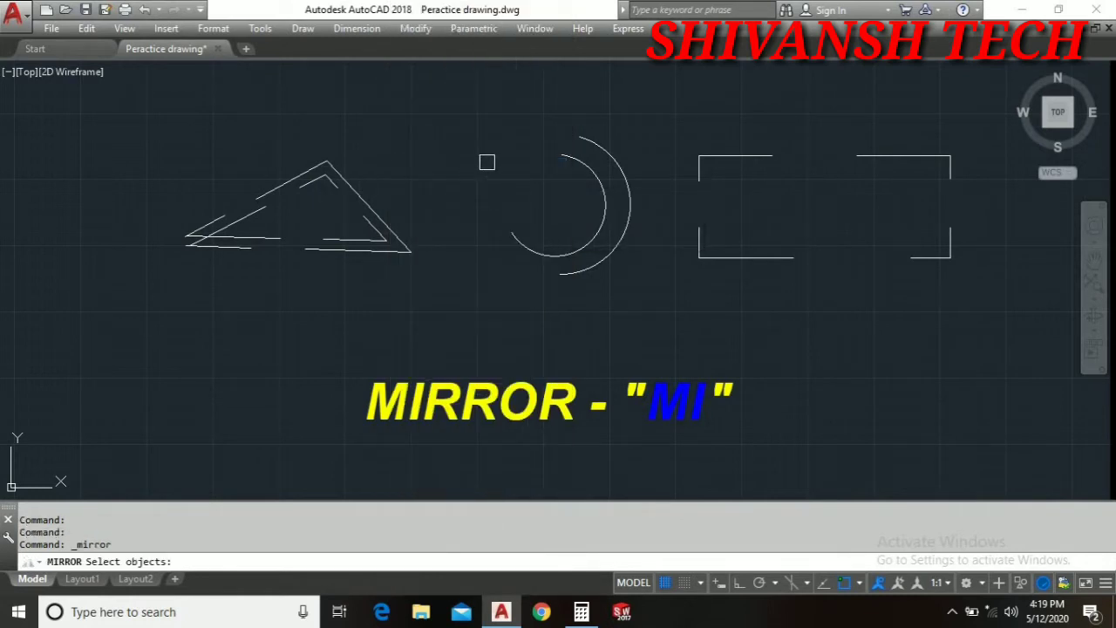
scroll(454, 183, "down", 3)
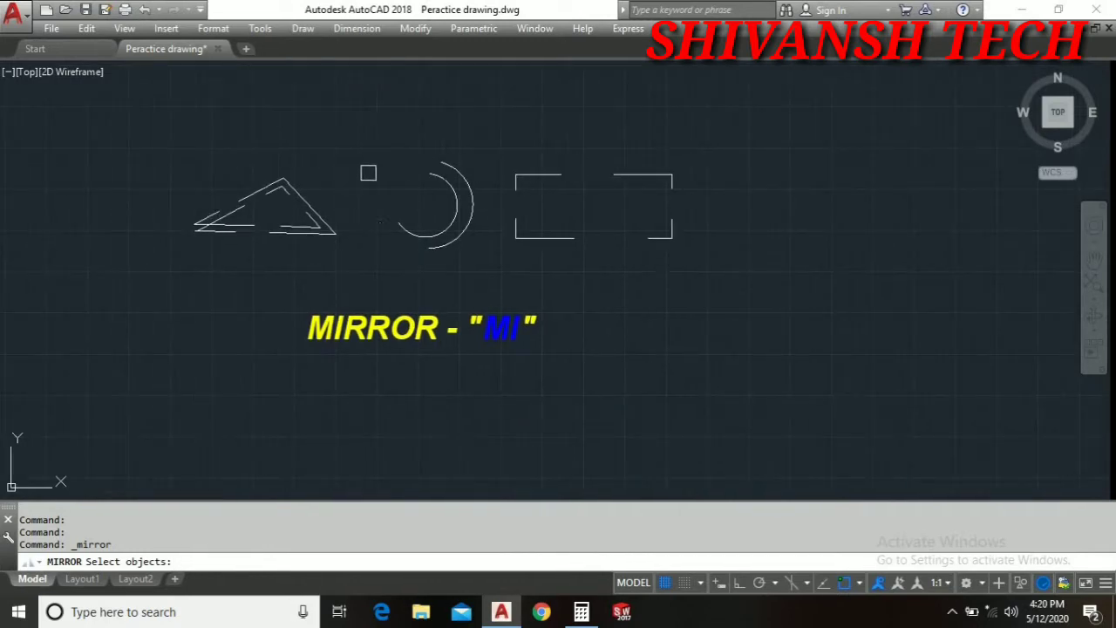
scroll(367, 173, "up", 3)
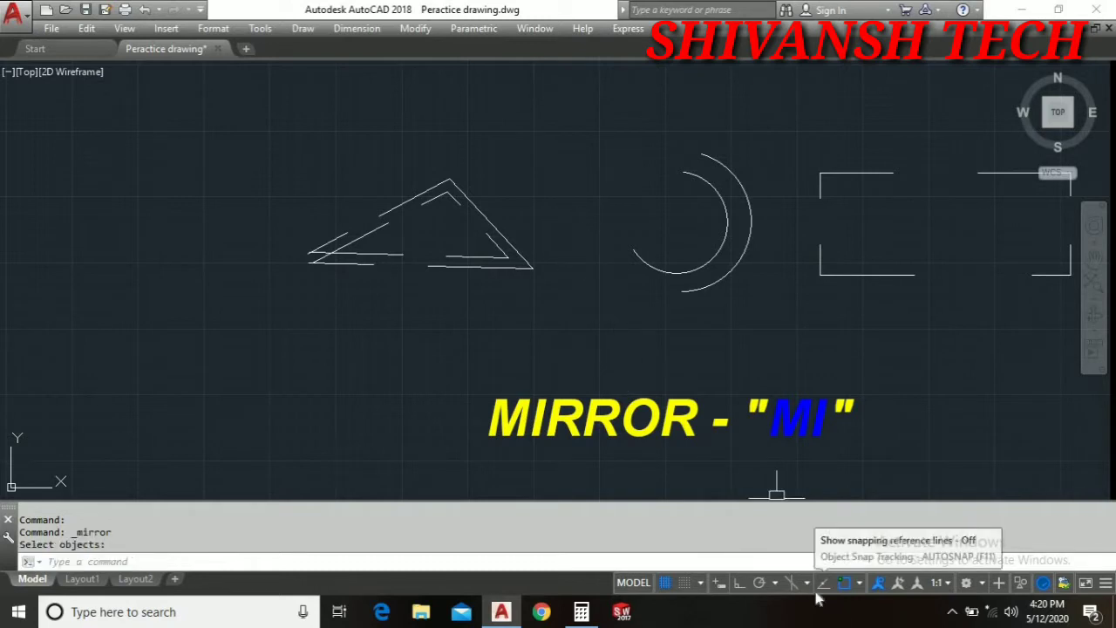
Turn on Ortho mode
left_click(738, 582)
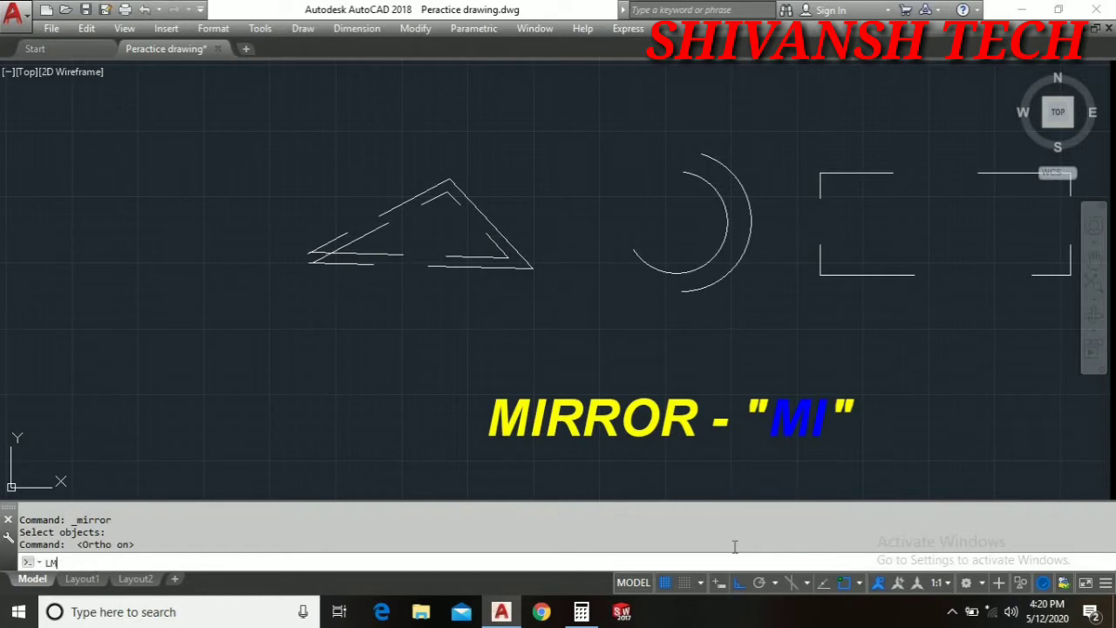
type("LMAN")
key("Return")
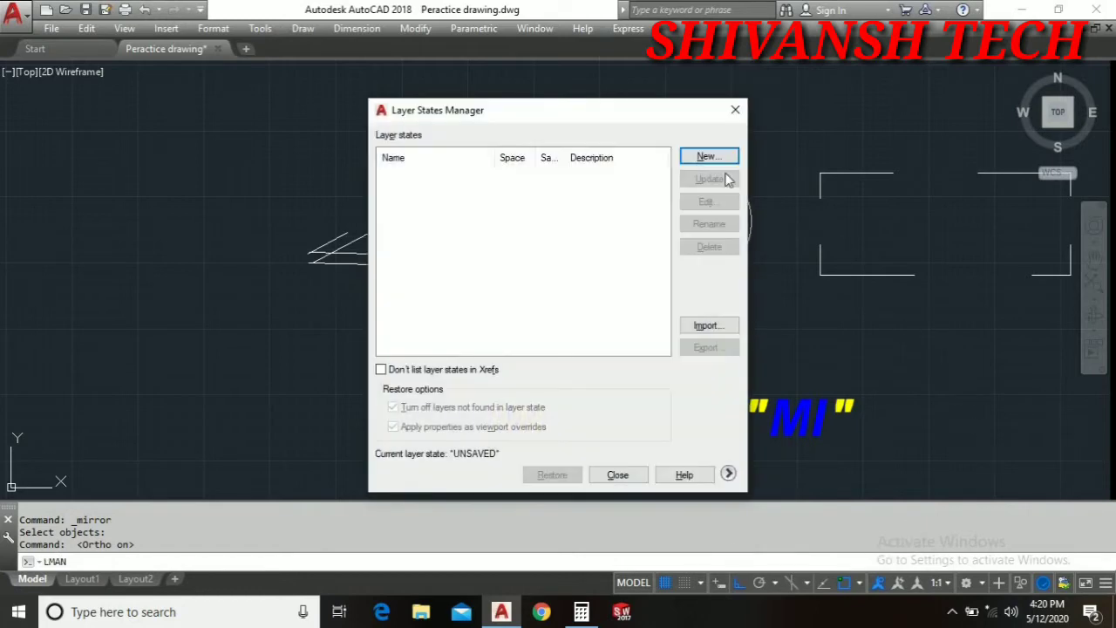
left_click(735, 111)
Draw a horizontal line about 42 units long just above the triangle figure
type("l")
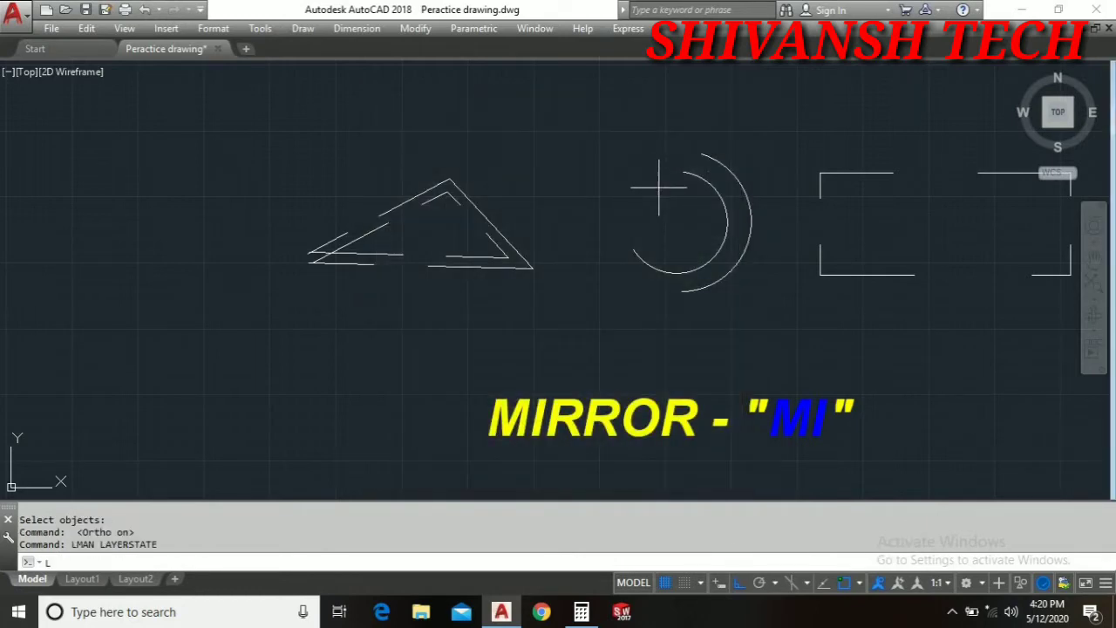
key("Return")
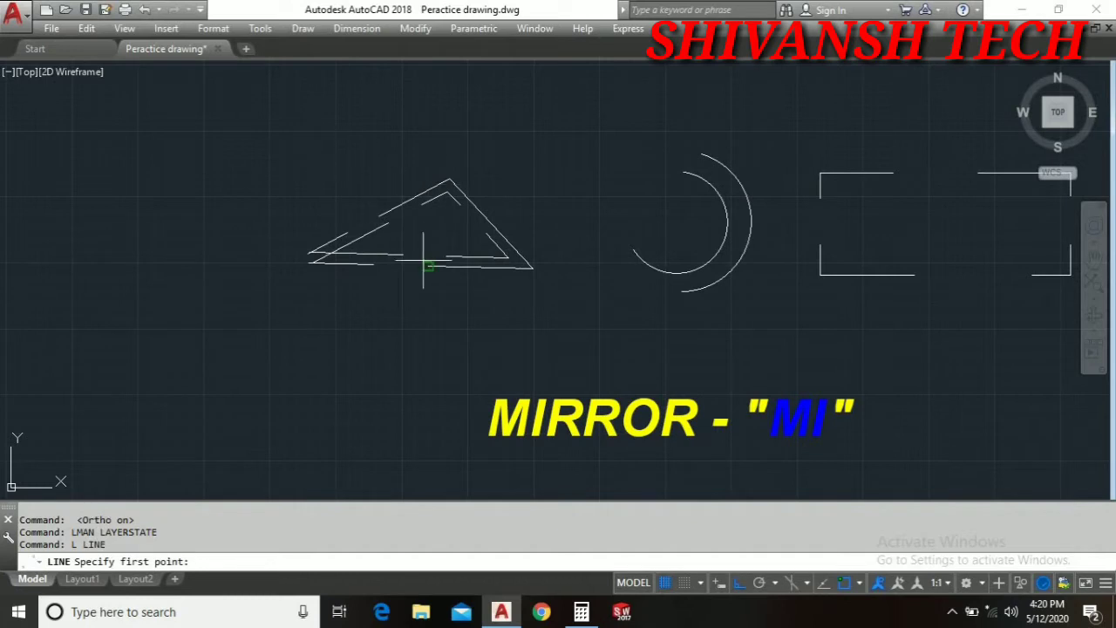
left_click(314, 134)
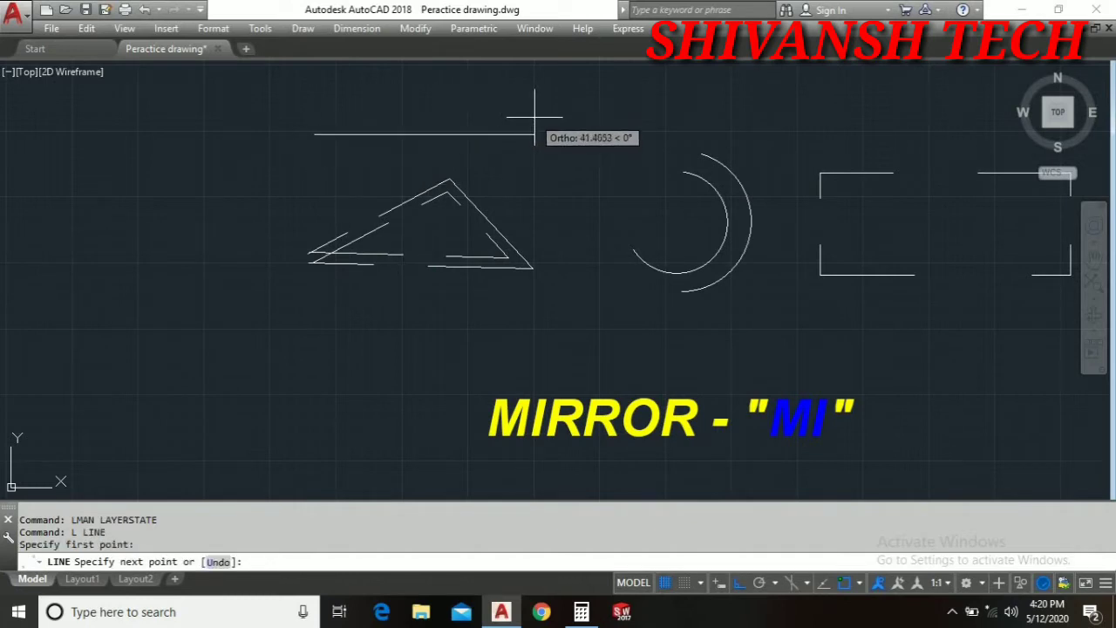
left_click(538, 120)
right_click(507, 79)
left_click(522, 89)
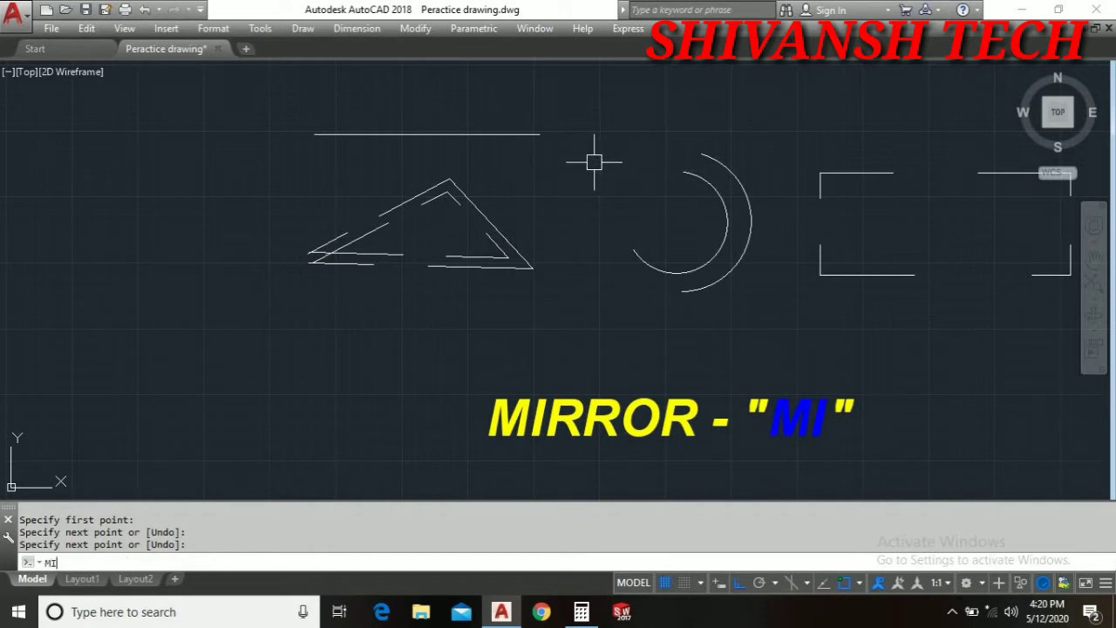
Mirror the whole triangle figure across the horizontal line above it, keeping the source objects
type("MI")
key("Return")
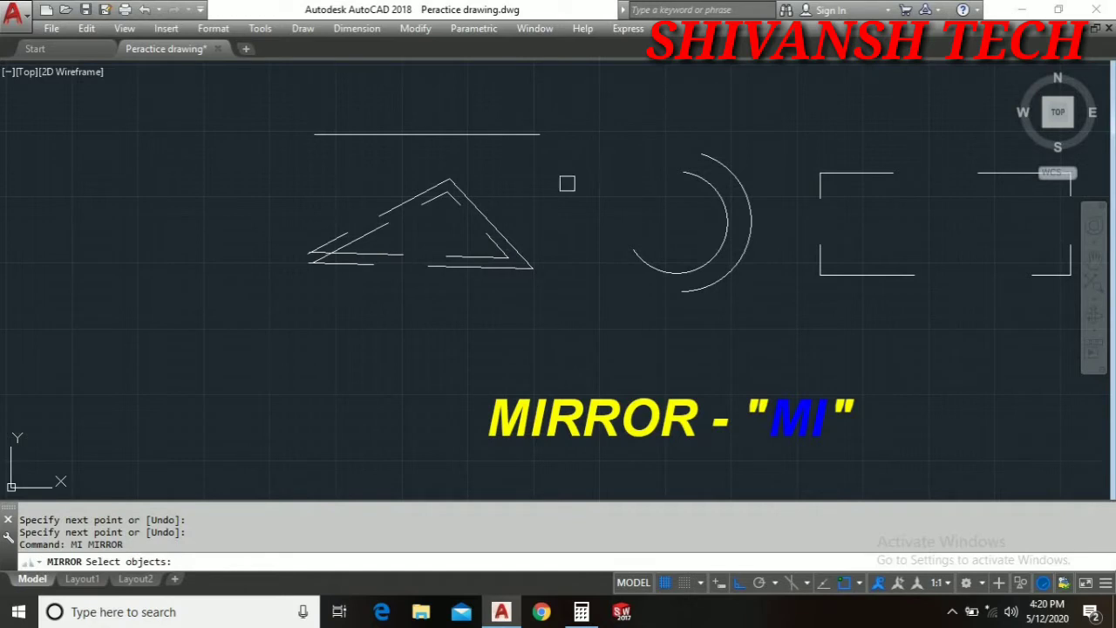
left_click(543, 305)
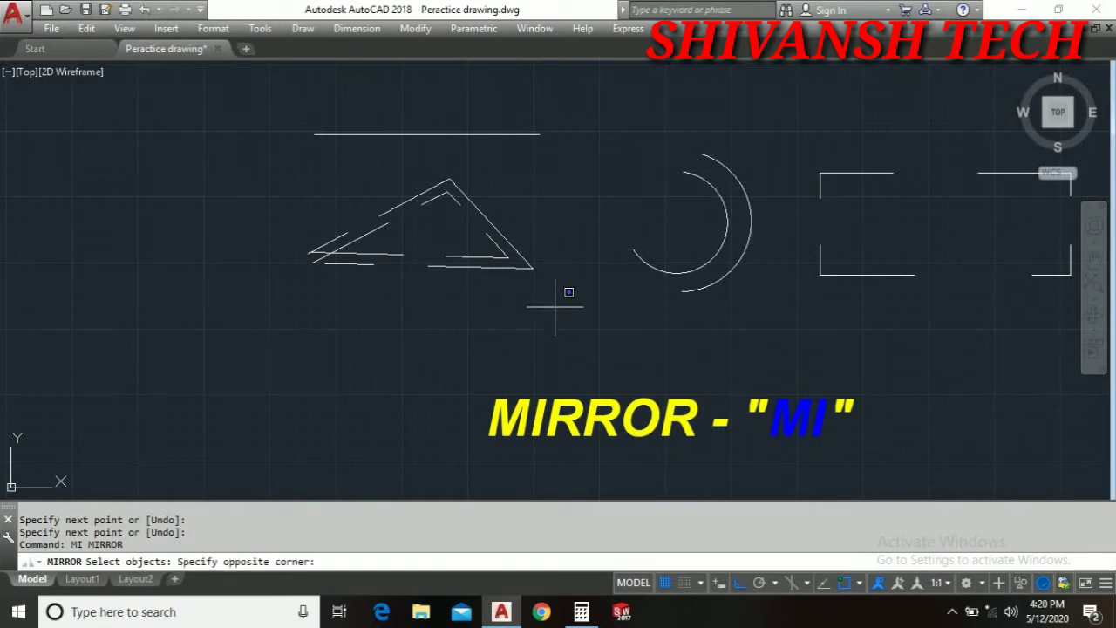
left_click(265, 159)
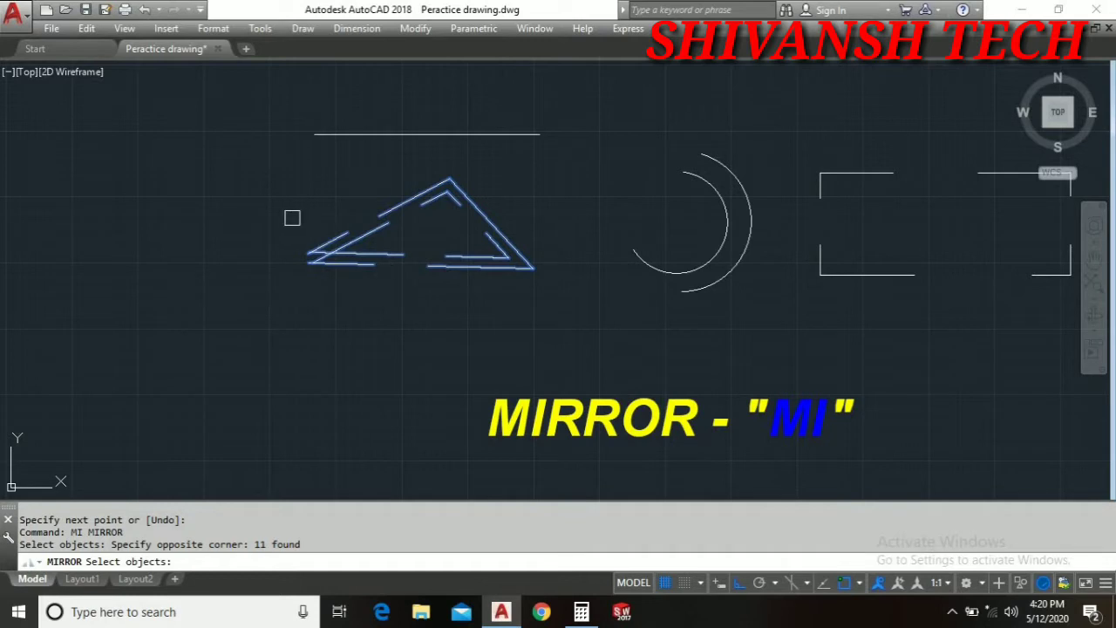
key("Return")
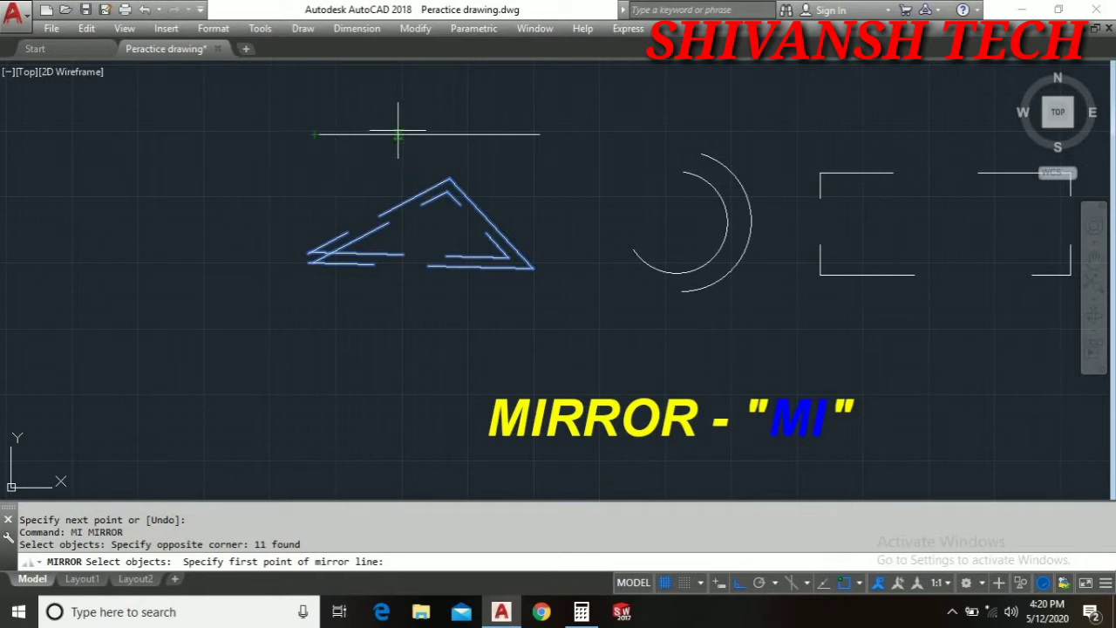
left_click(315, 134)
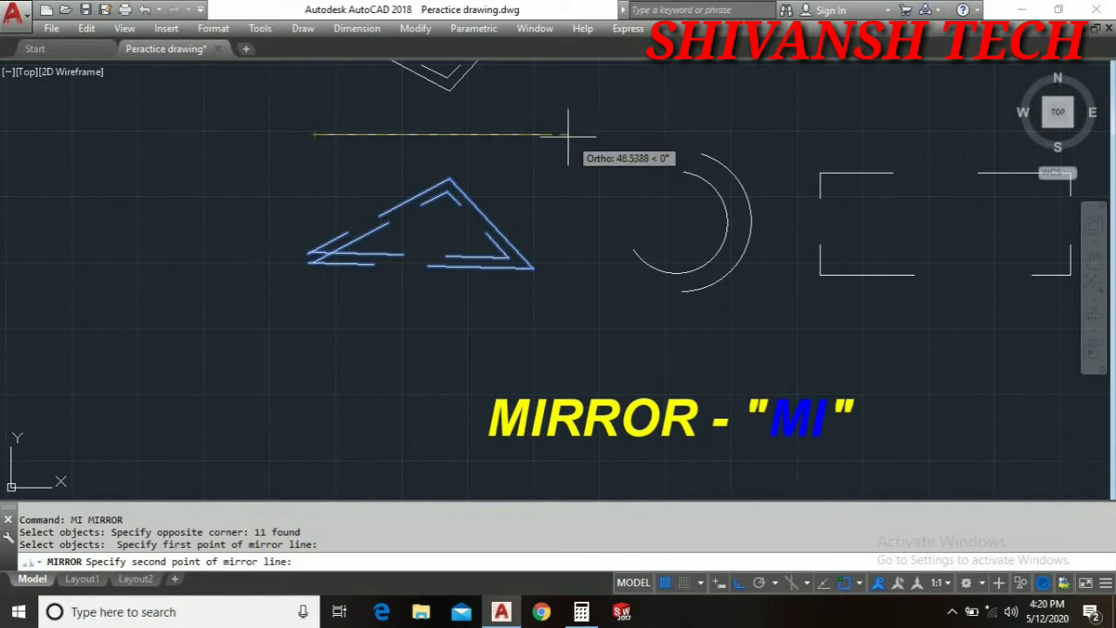
left_click(539, 133)
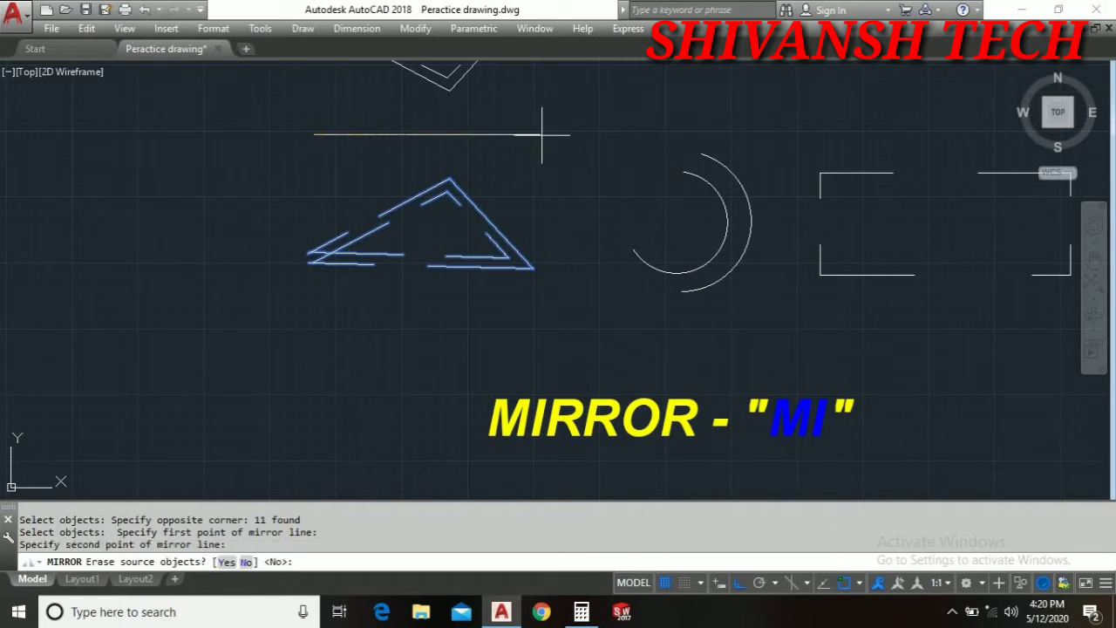
scroll(555, 157, "down", 2)
mouse_move(556, 157)
middle_mouse_down()
mouse_move(555, 214)
mouse_move(514, 224)
middle_mouse_up()
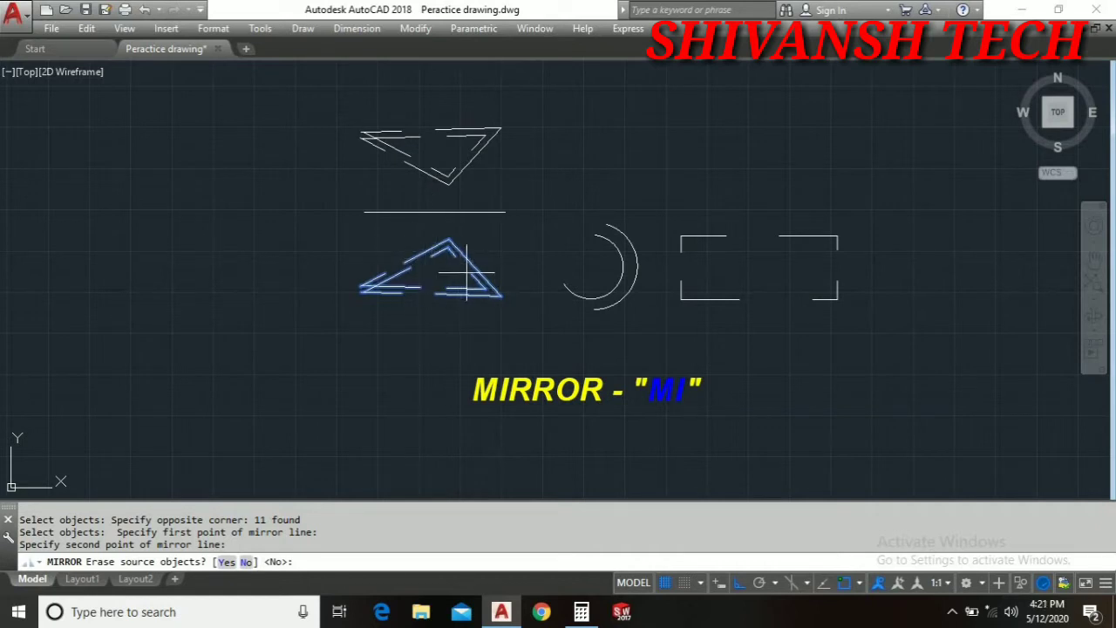
scroll(468, 270, "up", 2)
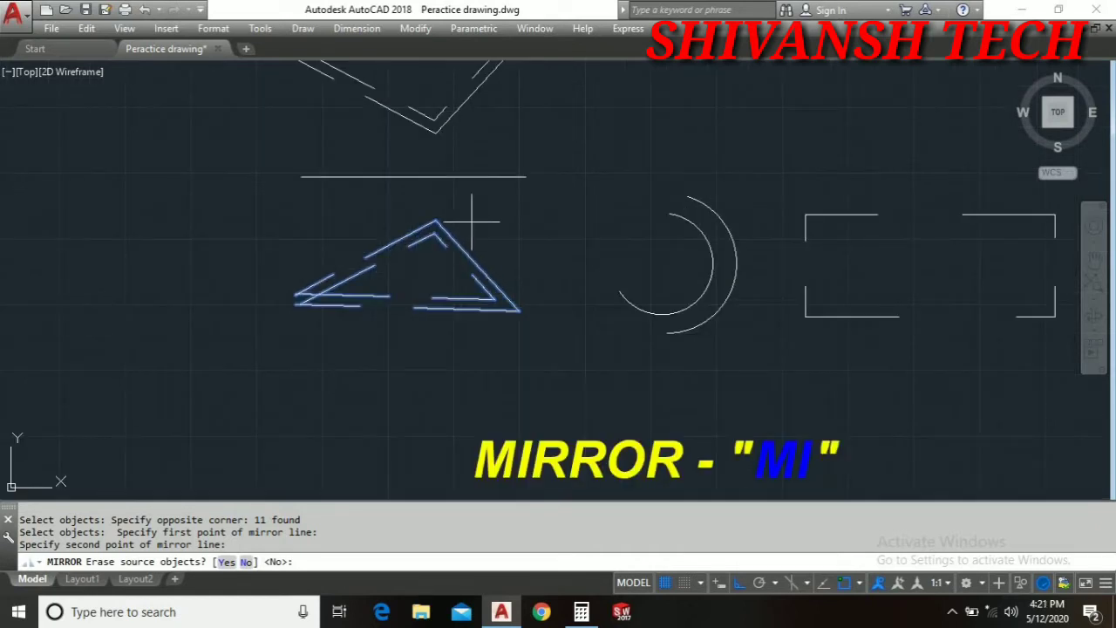
middle_click_drag(496, 167, 493, 262)
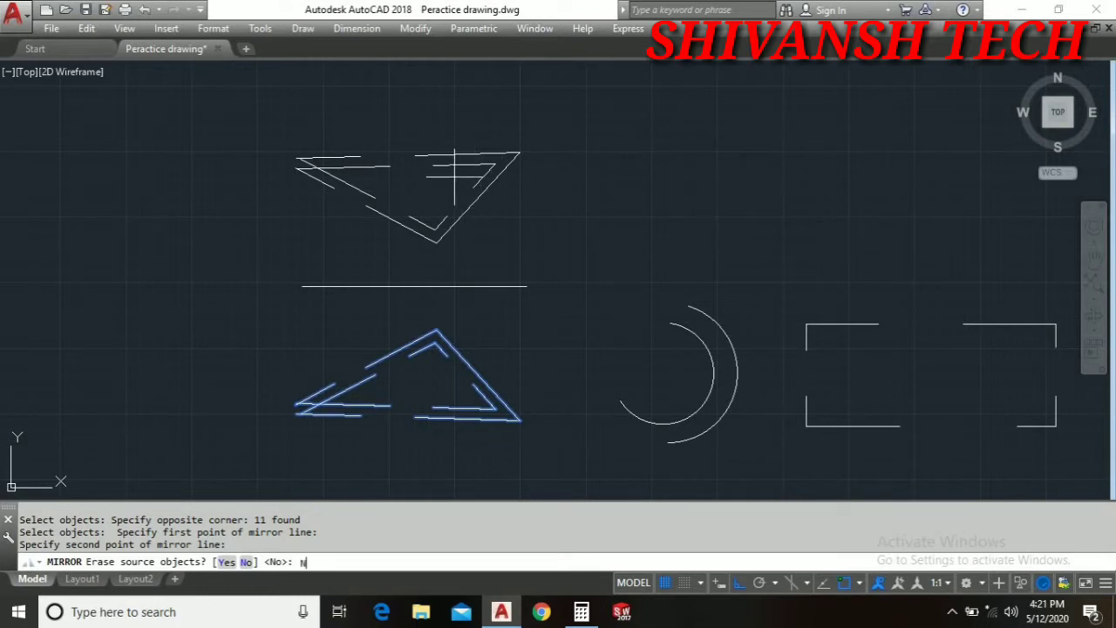
key("Return")
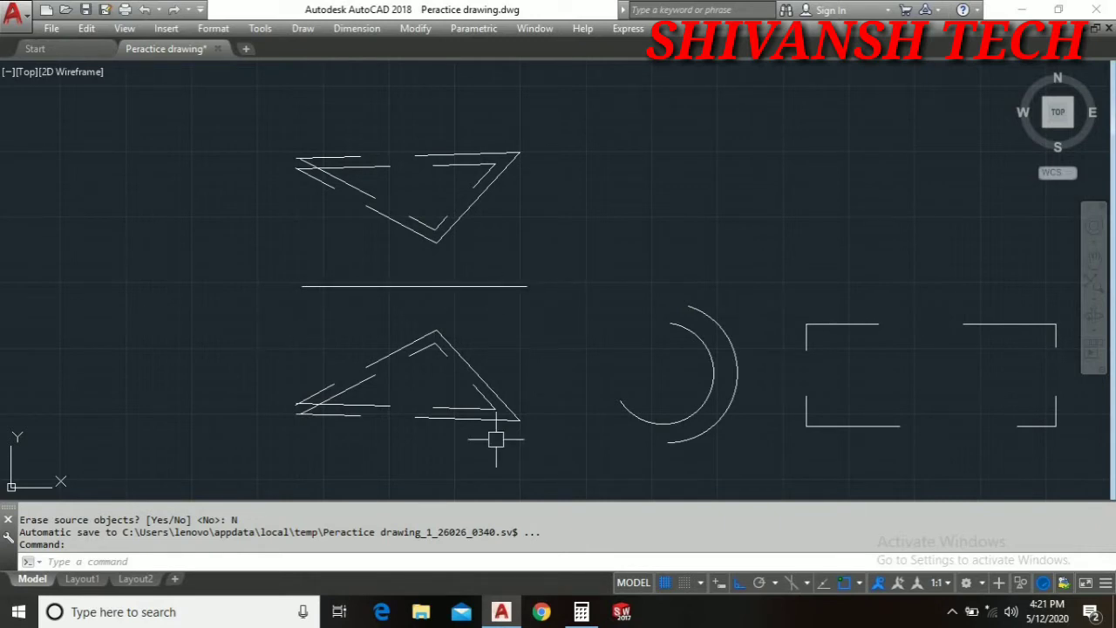
Draw a horizontal line above the arcs and the broken rectangle, spanning both figures
middle_click_drag(642, 231, 491, 212)
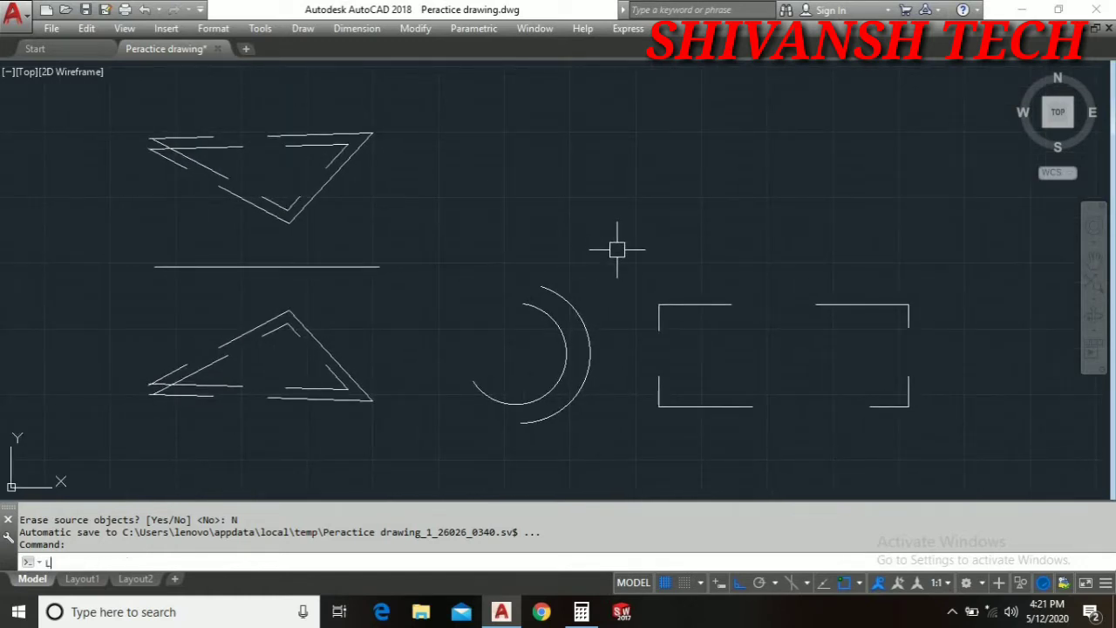
key("Return")
left_click(471, 251)
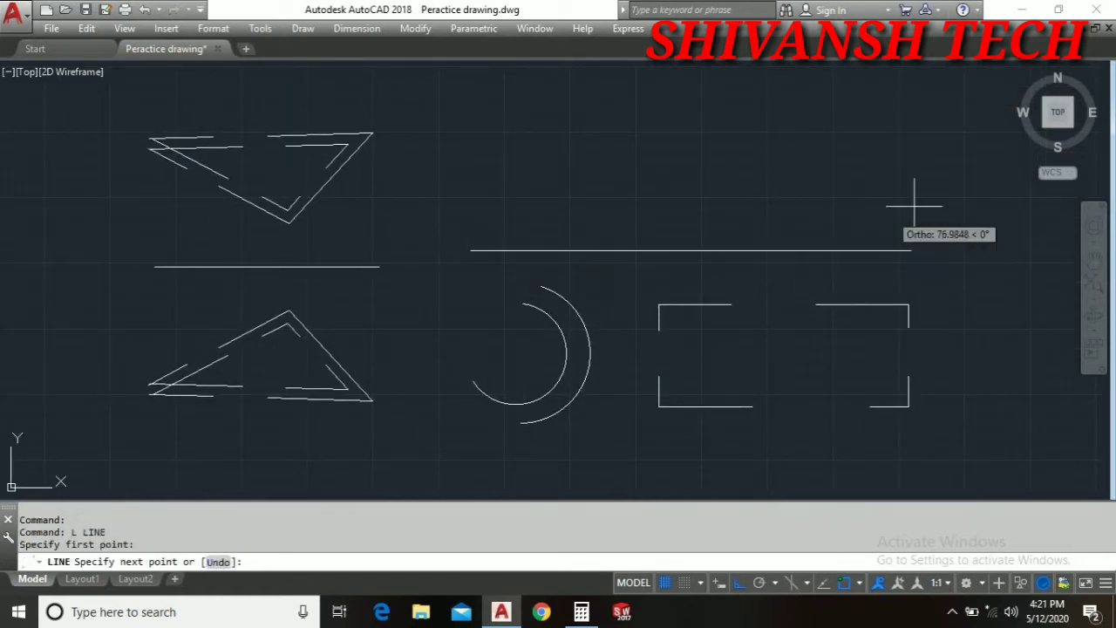
left_click(911, 209)
right_click(863, 155)
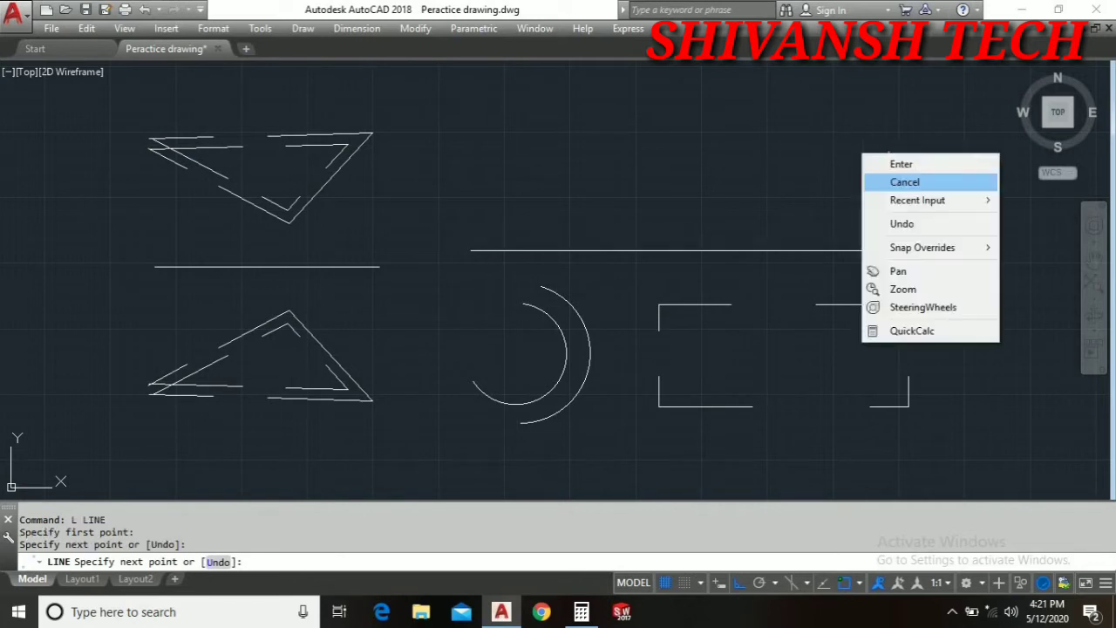
left_click(904, 181)
middle_click_drag(914, 392, 882, 331)
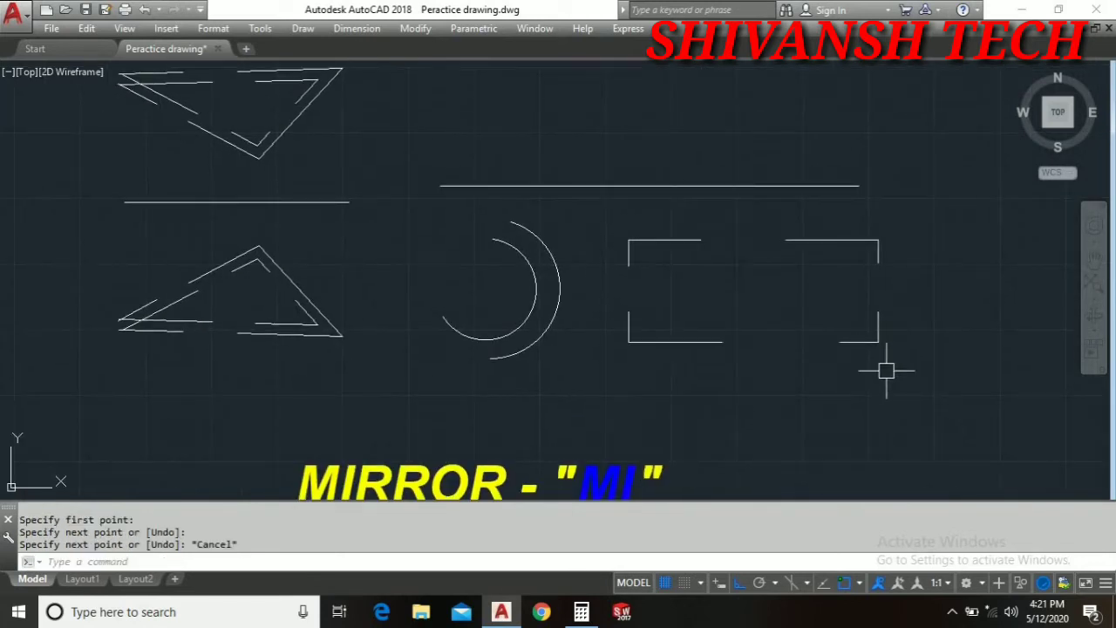
left_click(933, 391)
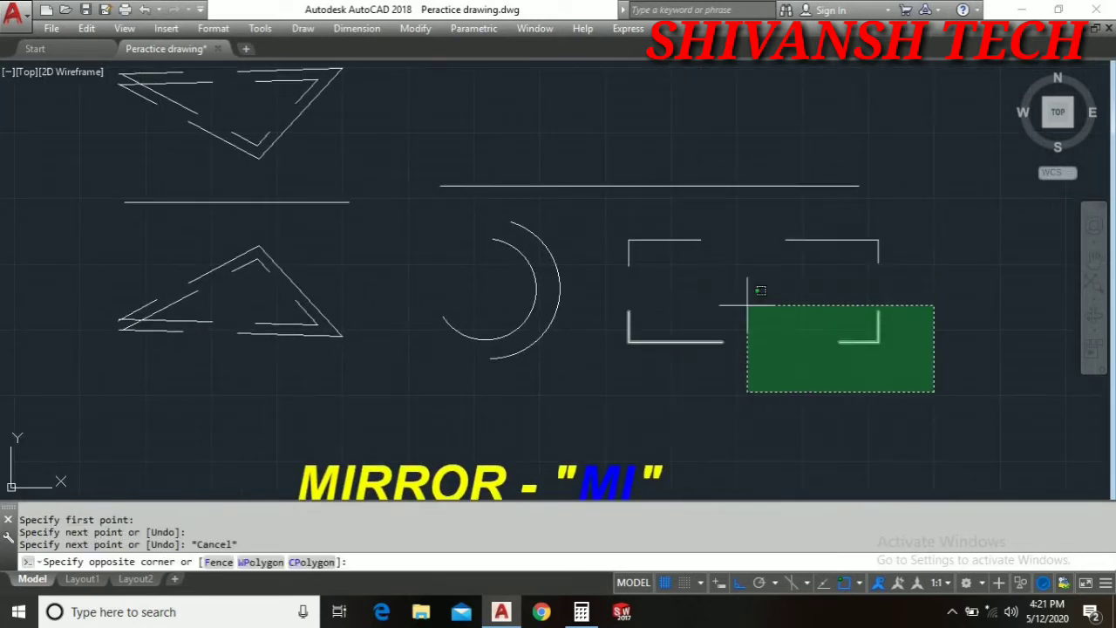
left_click(975, 350)
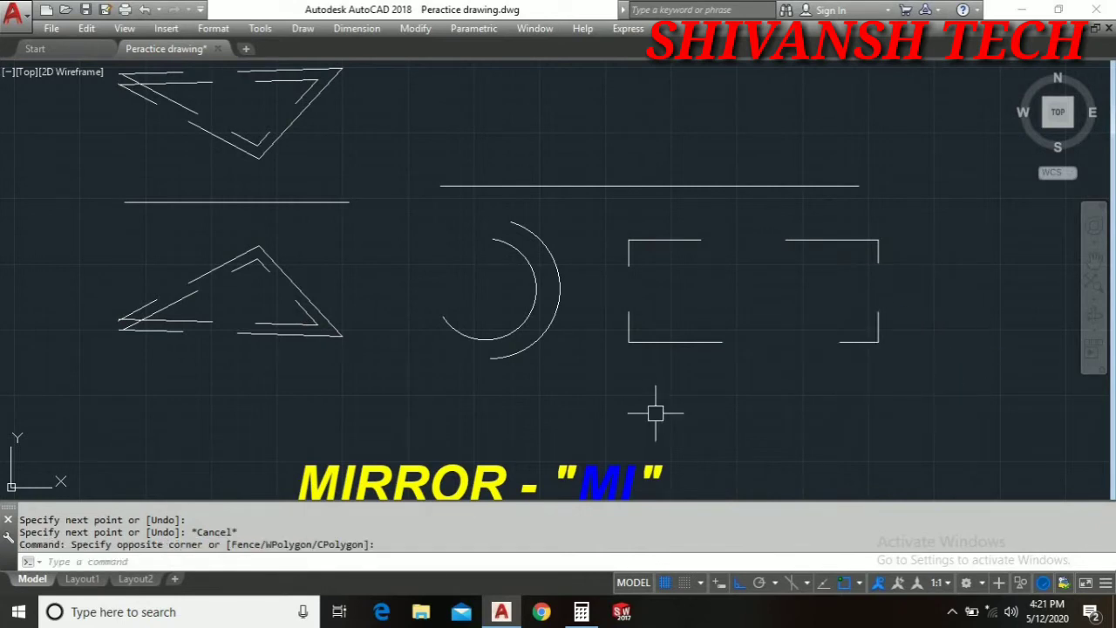
left_click(426, 32)
left_click(424, 59)
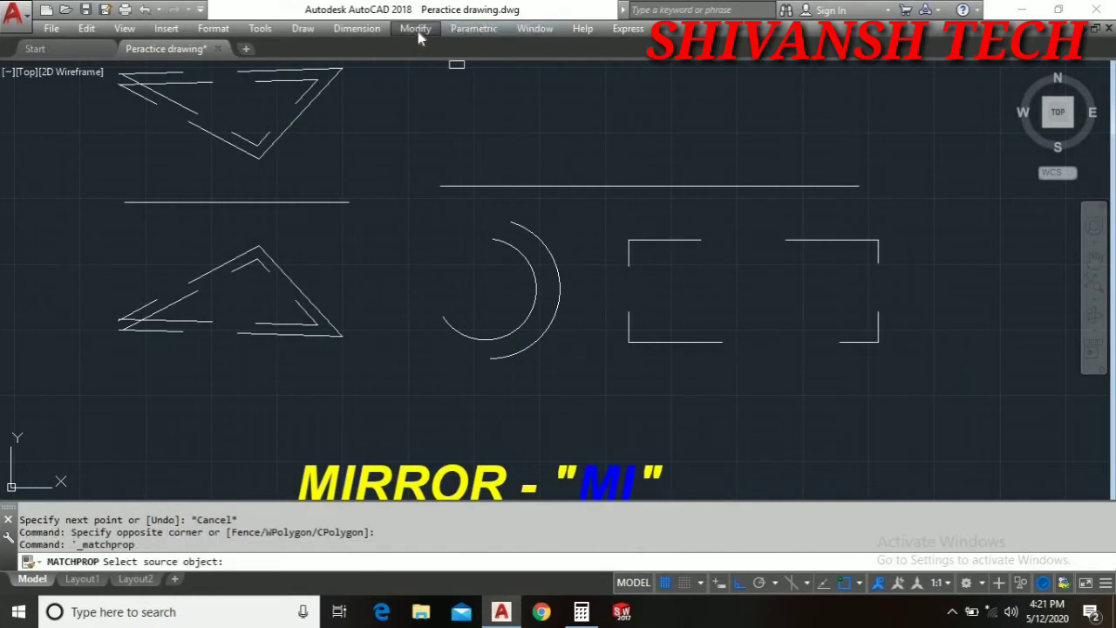
Mirror the arcs and the broken rectangle across the horizontal line above them, erasing the source objects
left_click(417, 30)
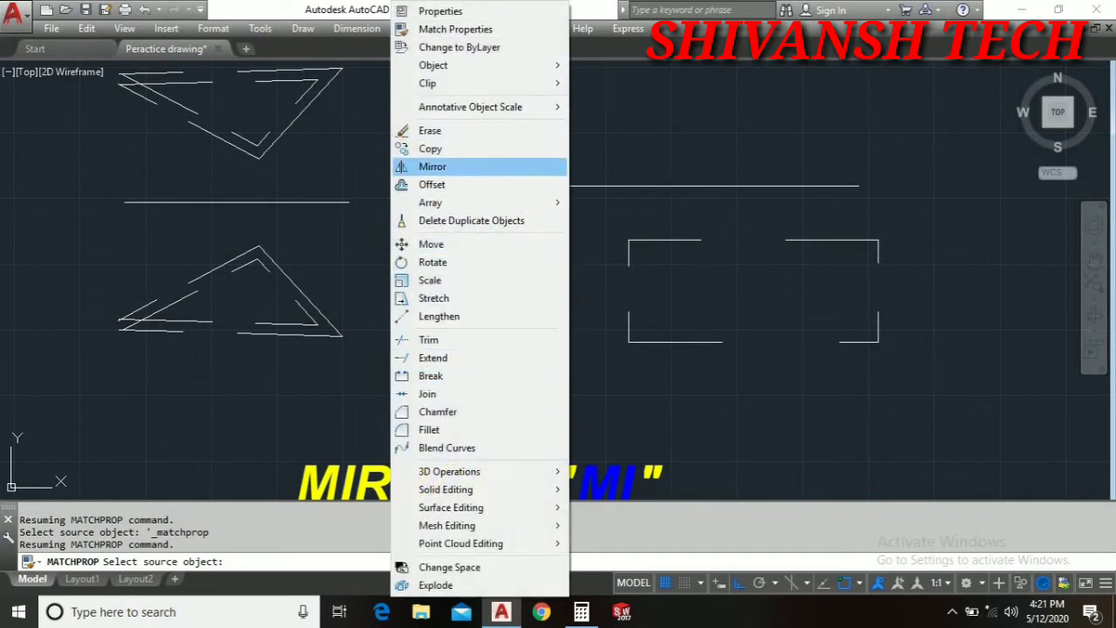
left_click(481, 166)
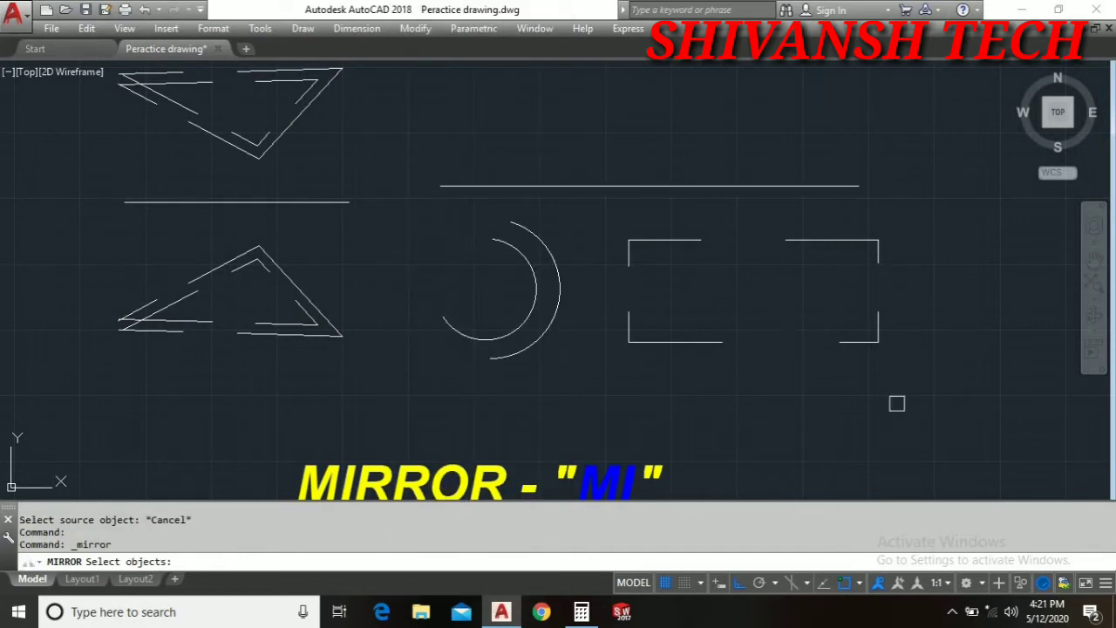
left_click(937, 380)
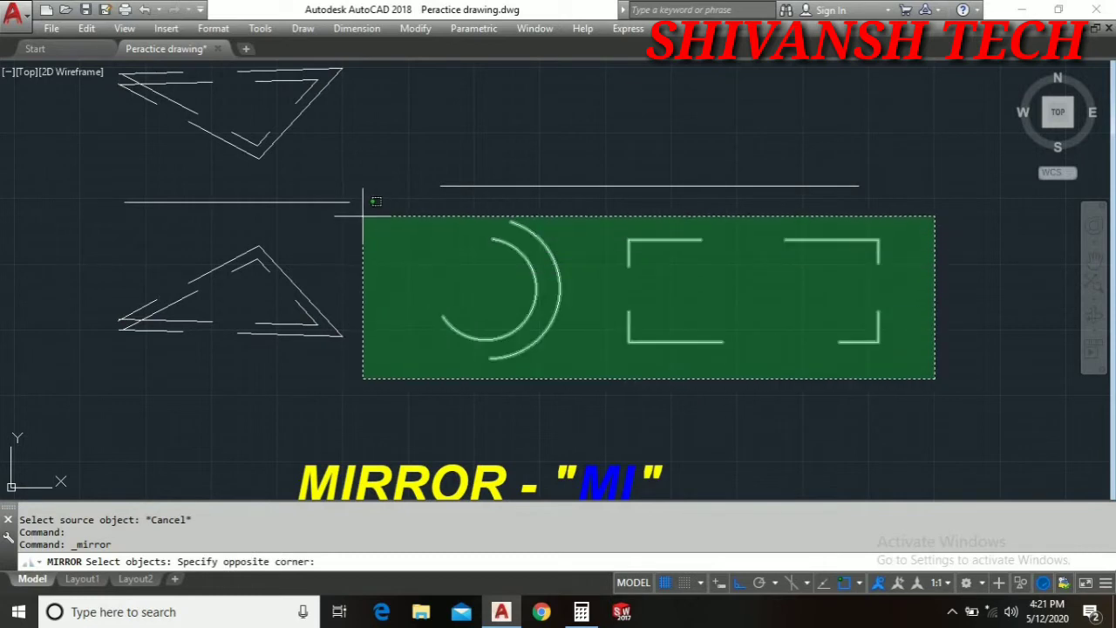
left_click(335, 187)
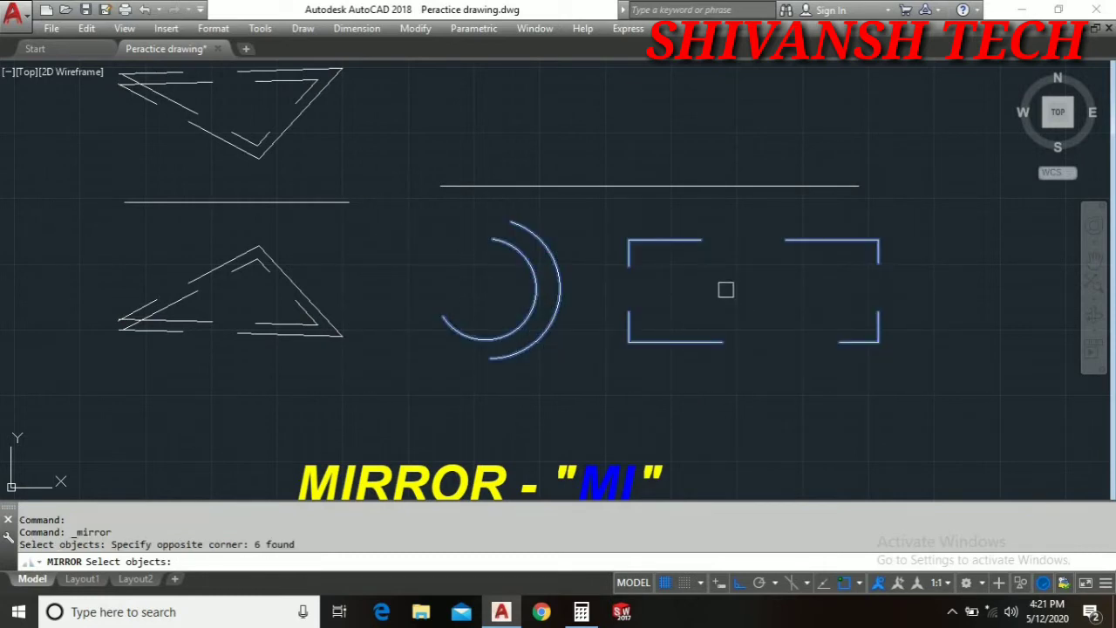
key("Return")
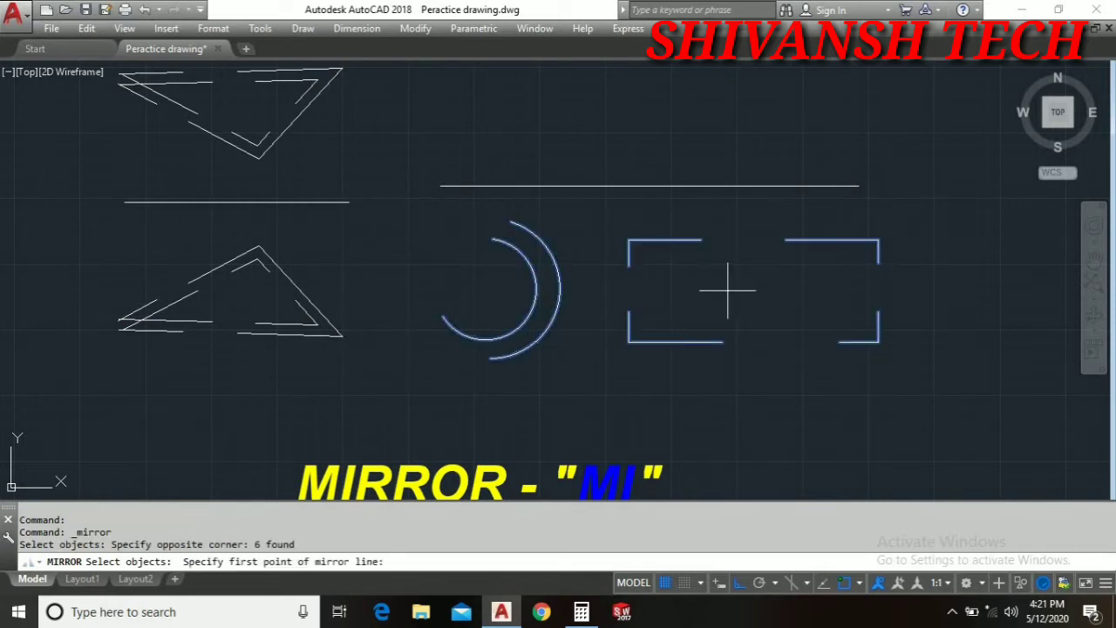
left_click(474, 184)
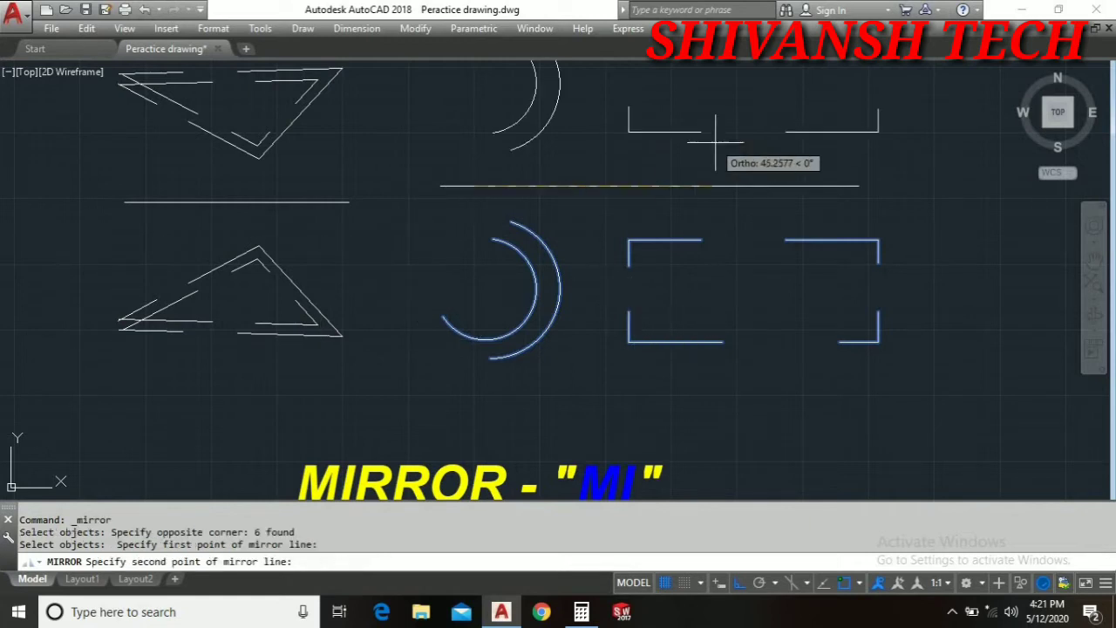
left_click(779, 184)
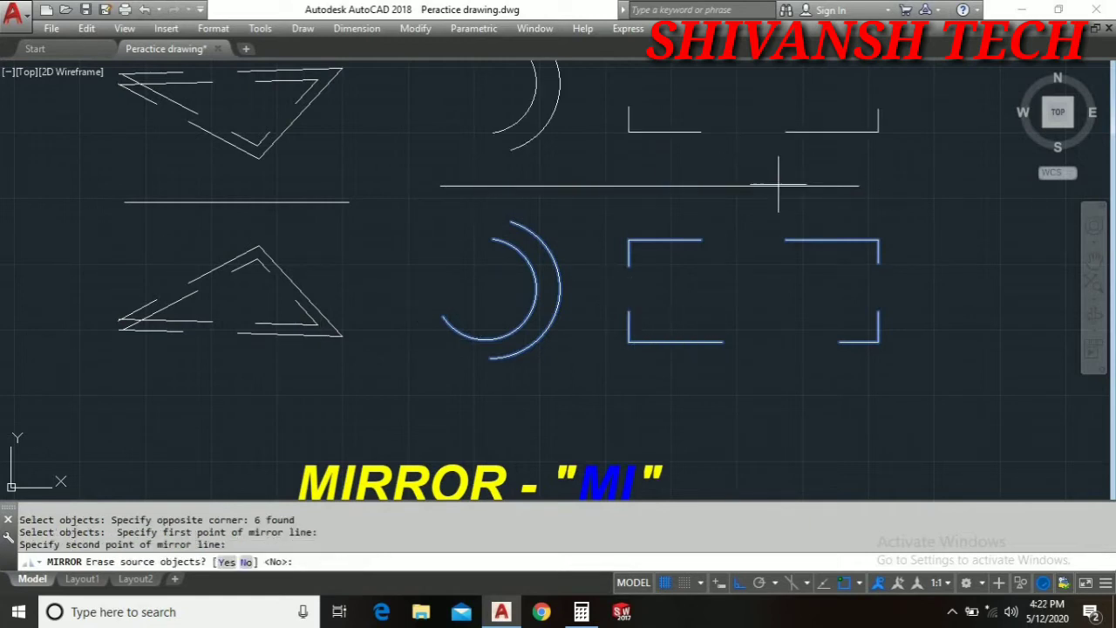
left_click(226, 563)
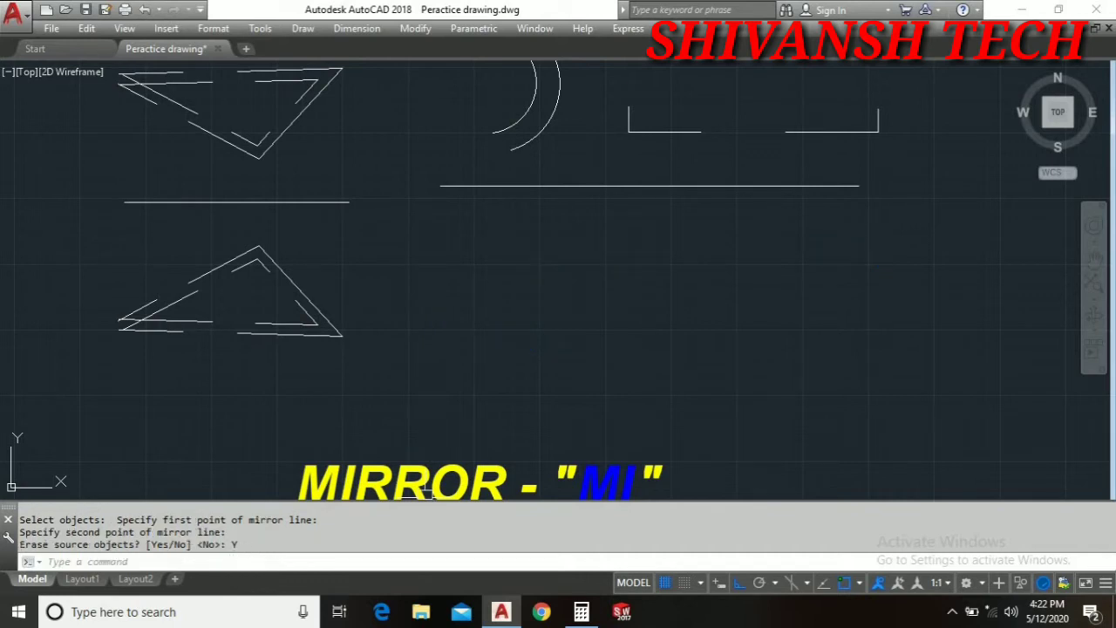
Draw a vertical line to the left of the two triangle figures, spanning most of their combined height
middle_click_drag(658, 309, 614, 339)
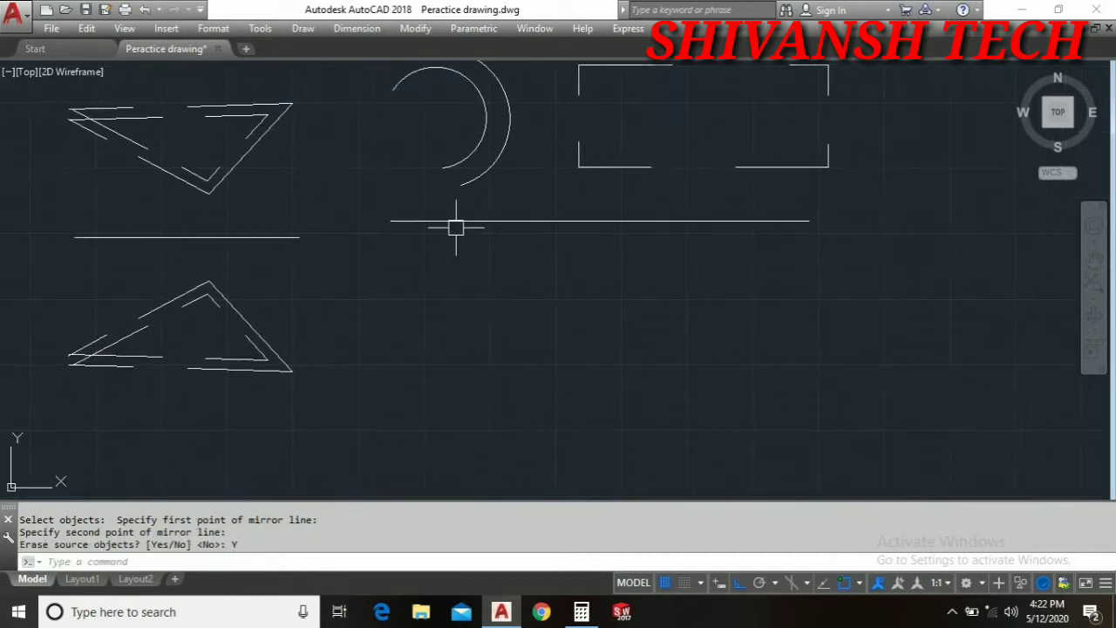
middle_click_drag(741, 283, 741, 381)
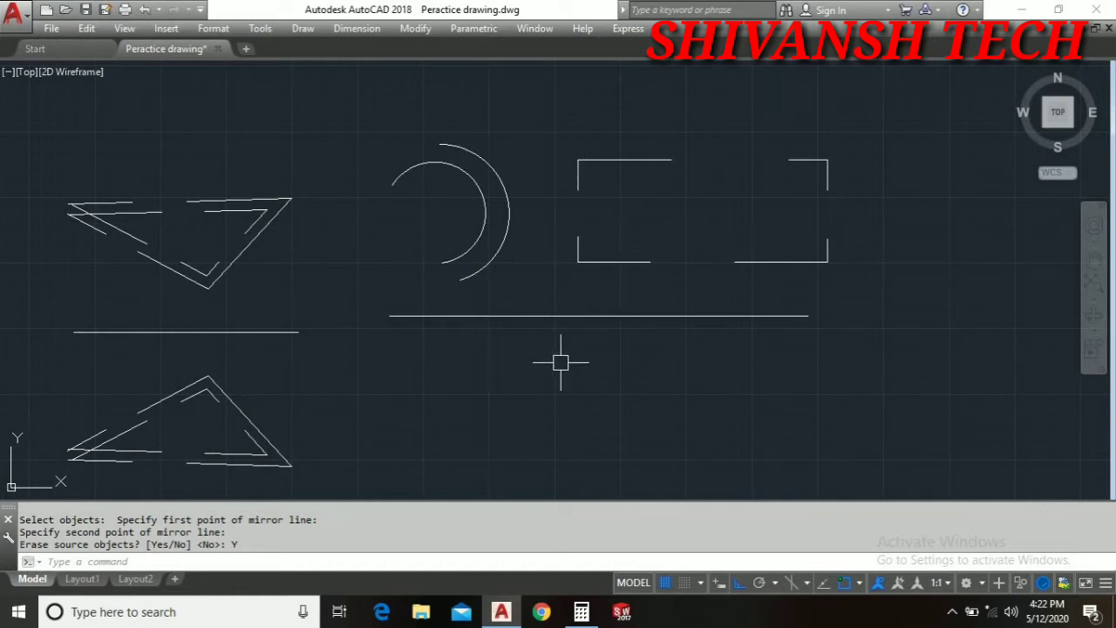
middle_click_drag(690, 373, 779, 261)
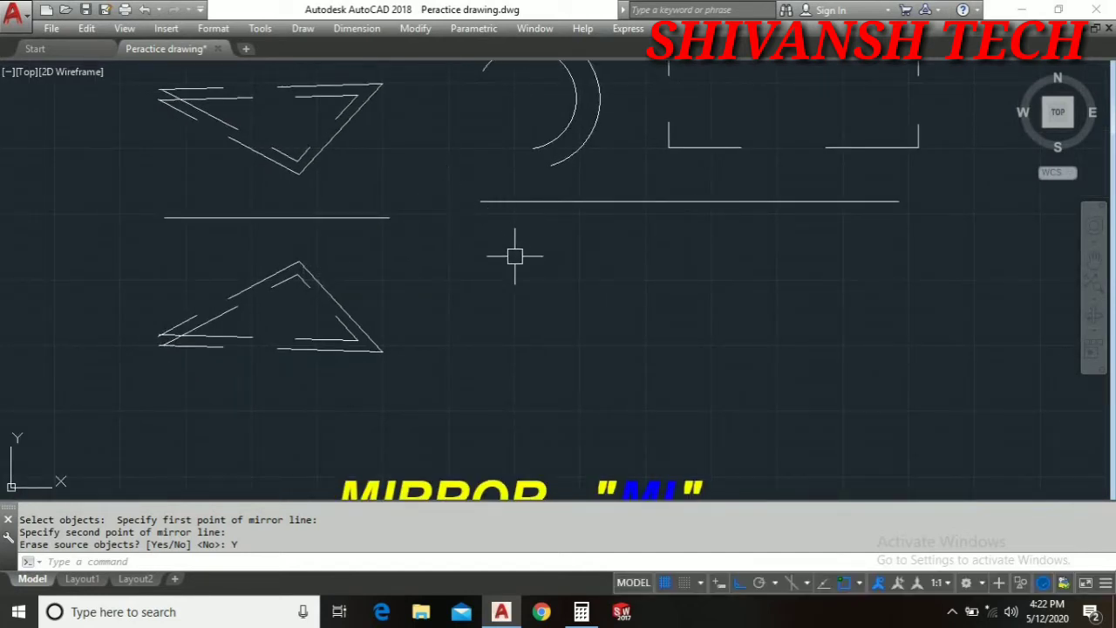
middle_click_drag(550, 277, 640, 241)
mouse_move(567, 343)
middle_mouse_down()
mouse_move(600, 366)
mouse_move(633, 367)
middle_mouse_up()
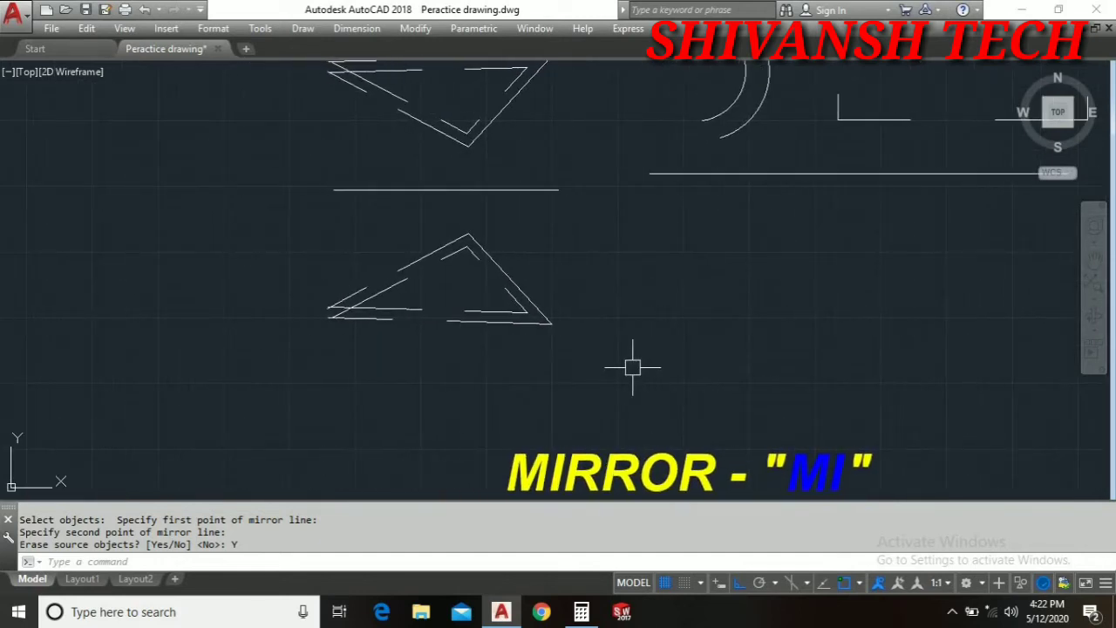
key("Return")
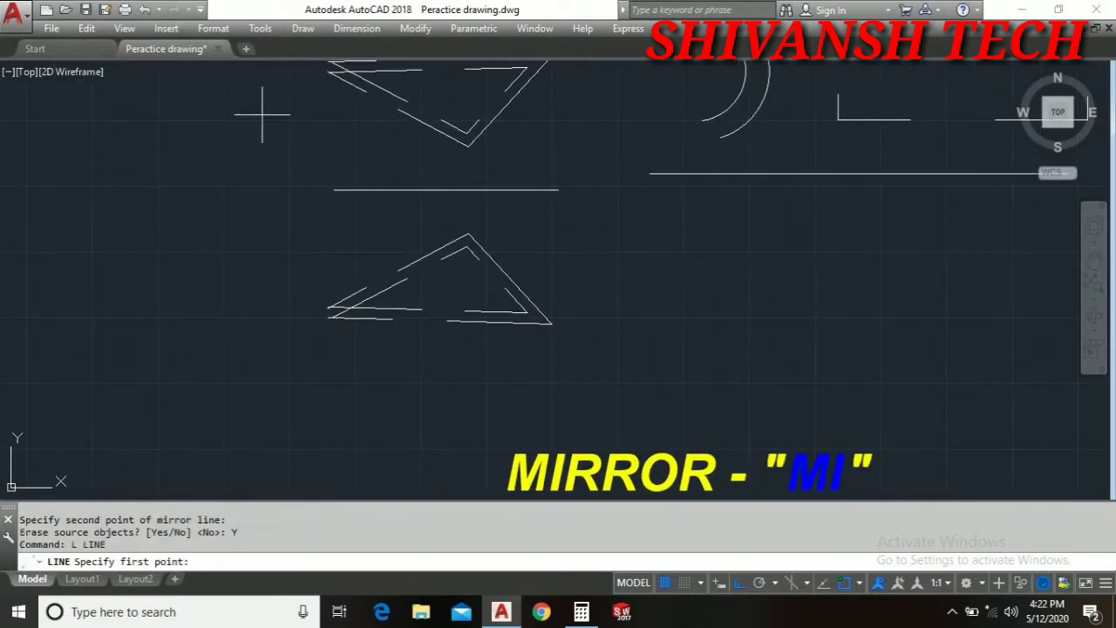
scroll(296, 152, "down", 2)
scroll(286, 144, "up", 2)
left_click(318, 123)
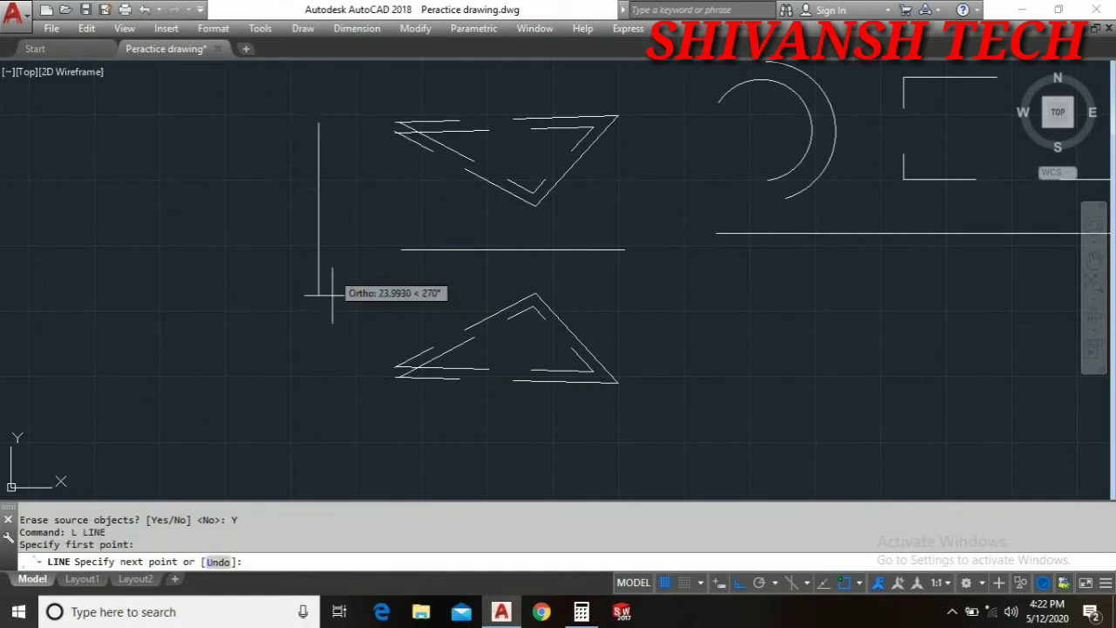
left_click(319, 355)
right_click(247, 285)
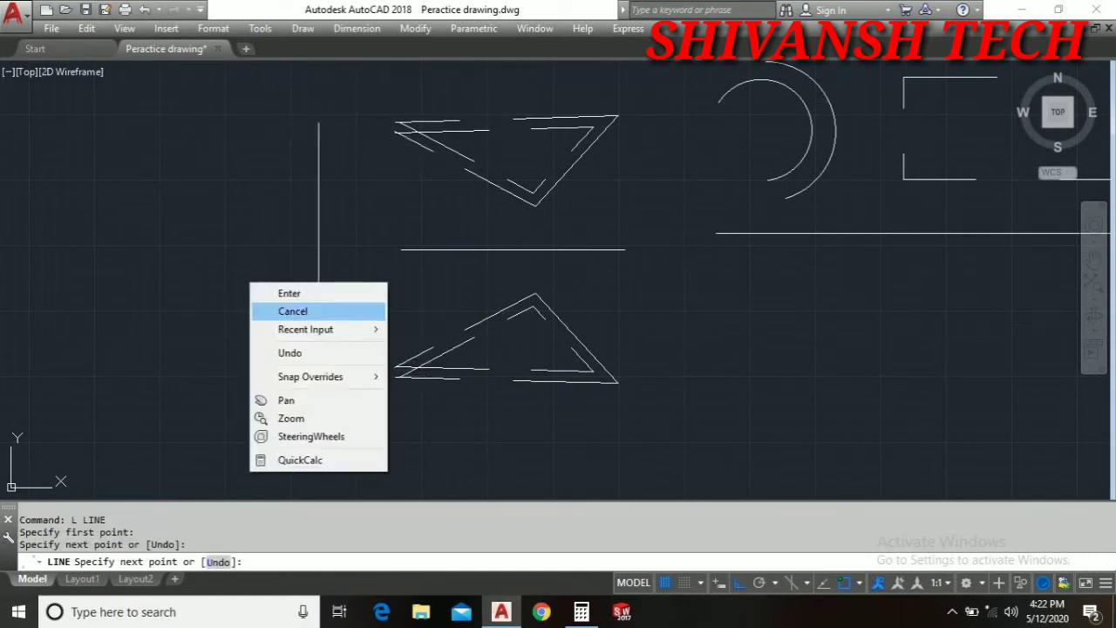
left_click(279, 308)
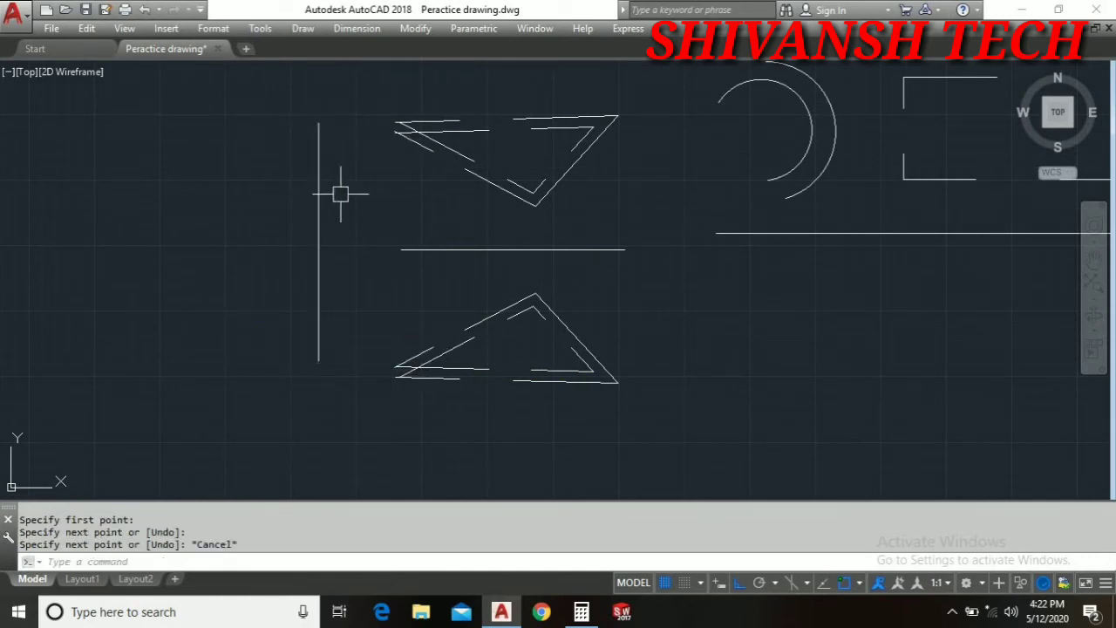
left_click(671, 440)
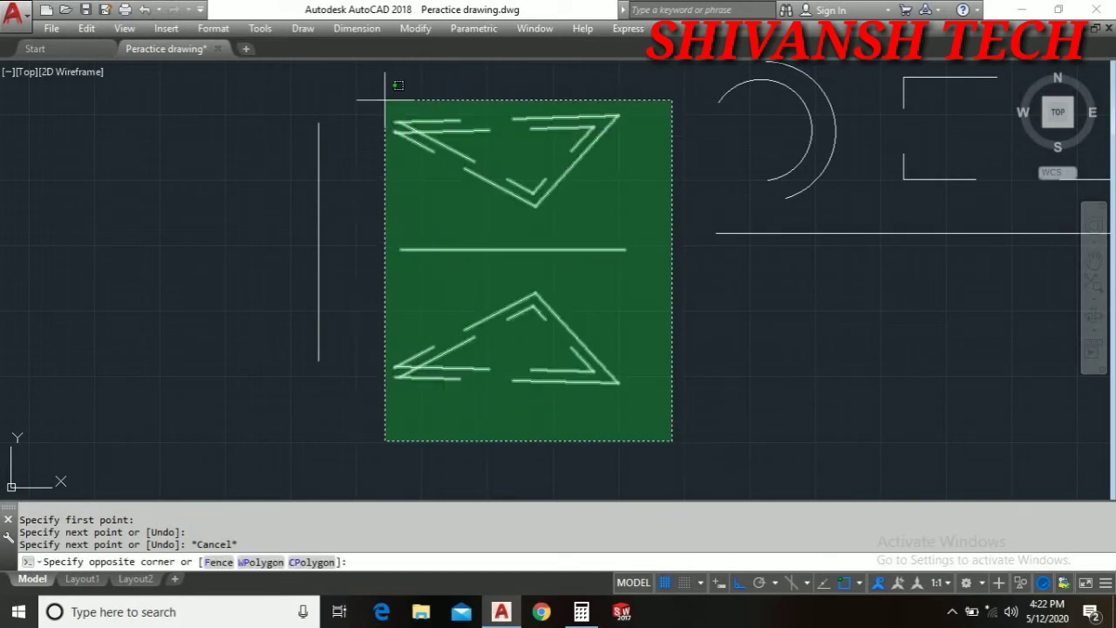
left_click(354, 74)
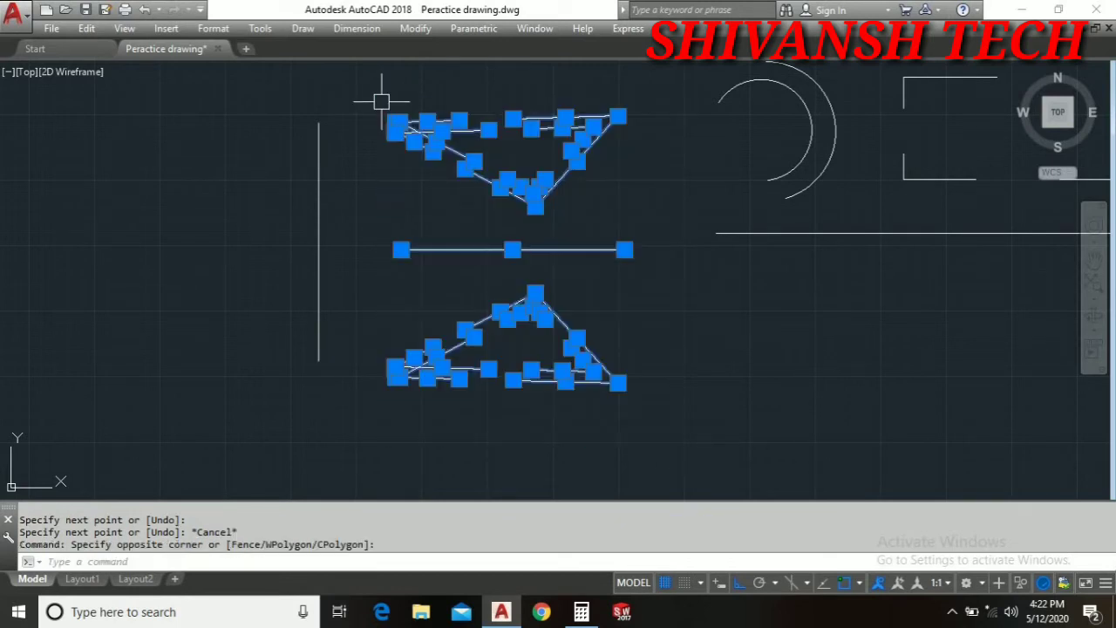
left_click(423, 30)
left_click(420, 29)
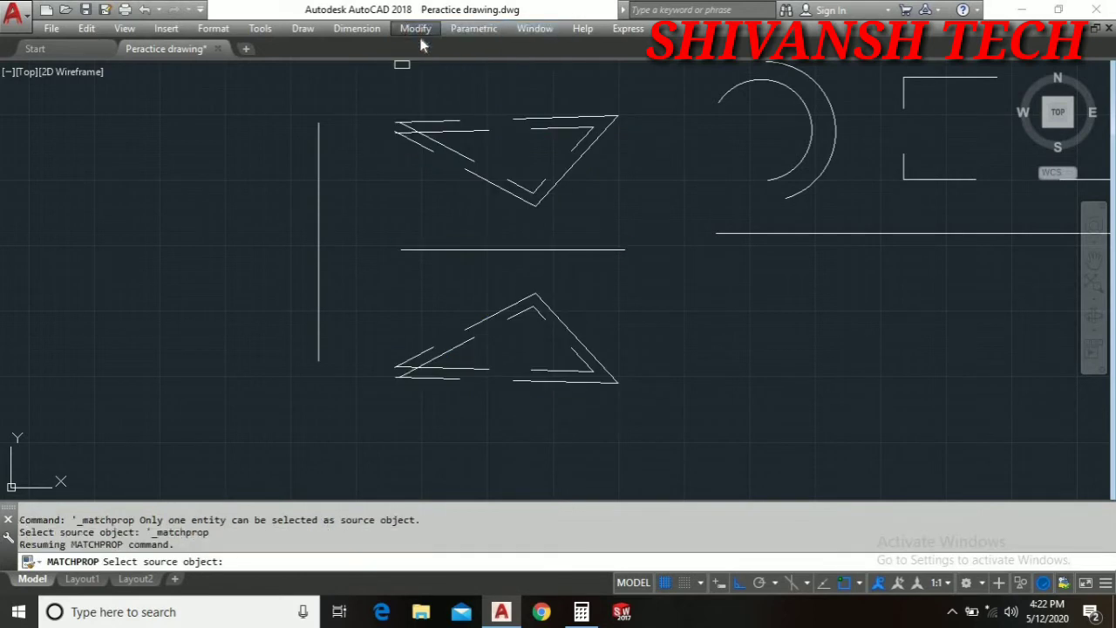
right_click(389, 83)
mouse_move(406, 160)
left_click(379, 113)
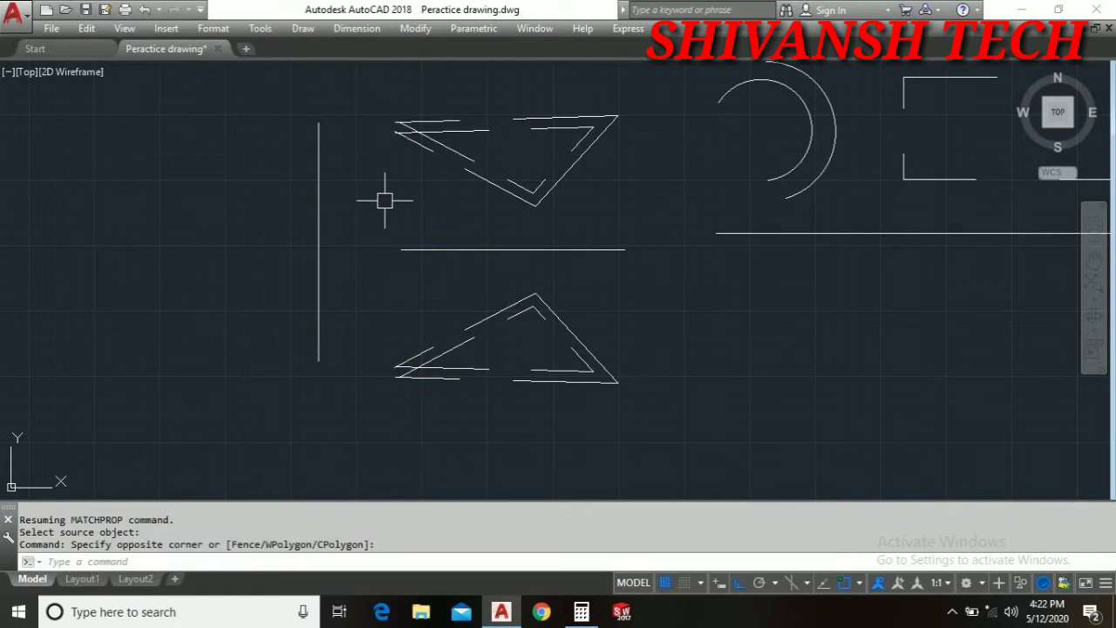
Mirror both triangle figures and the horizontal line between them across the vertical line, keeping the source objects
type("MI")
key("Return")
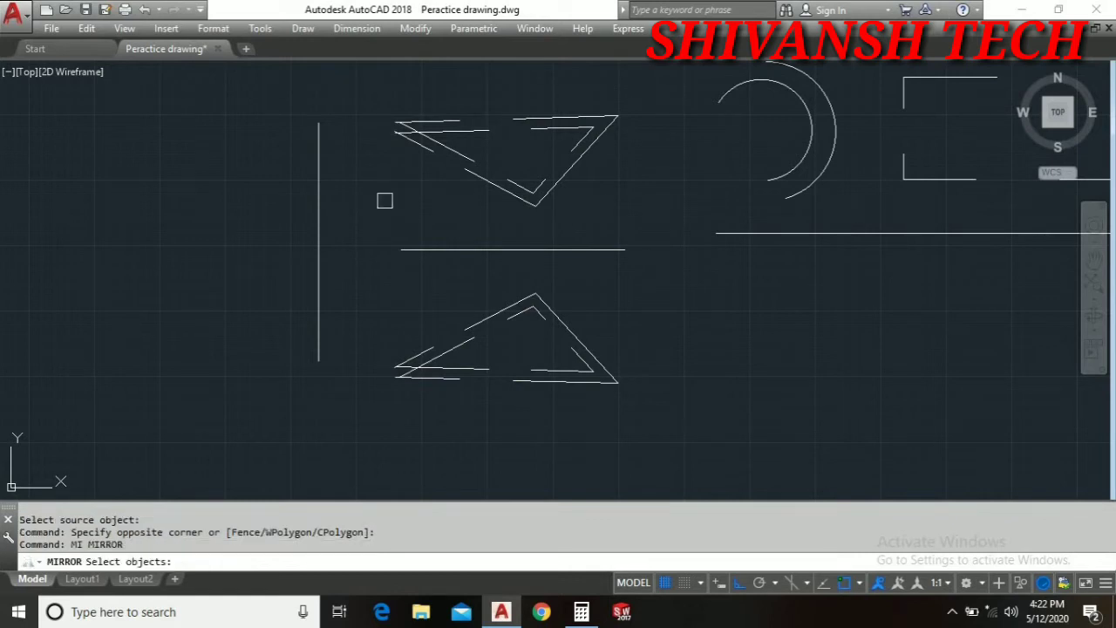
left_click(643, 424)
left_click(386, 89)
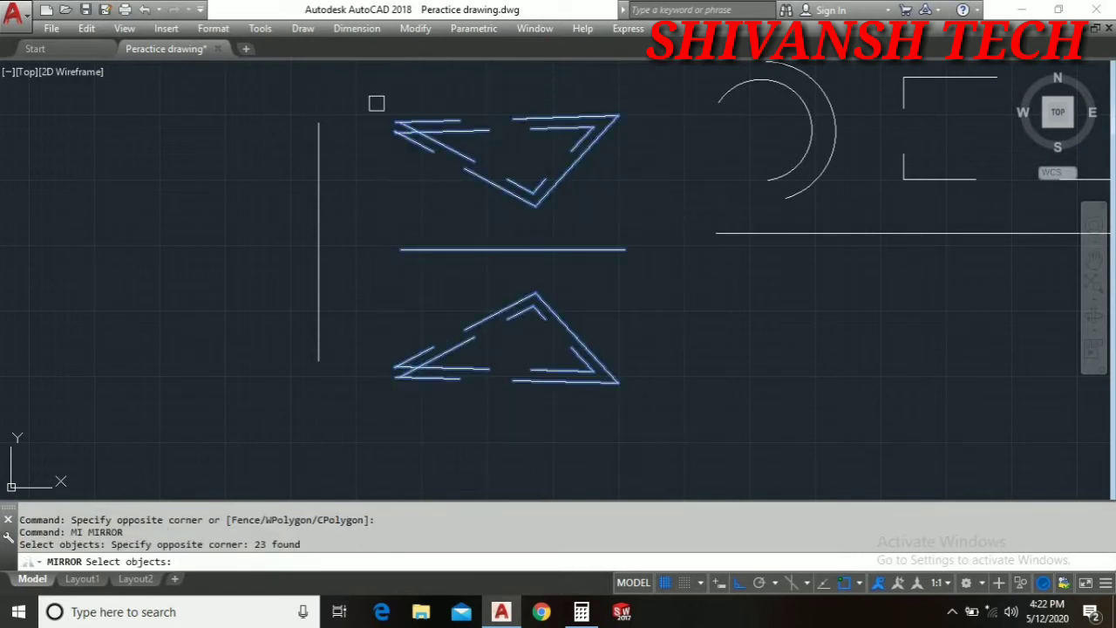
key("Return")
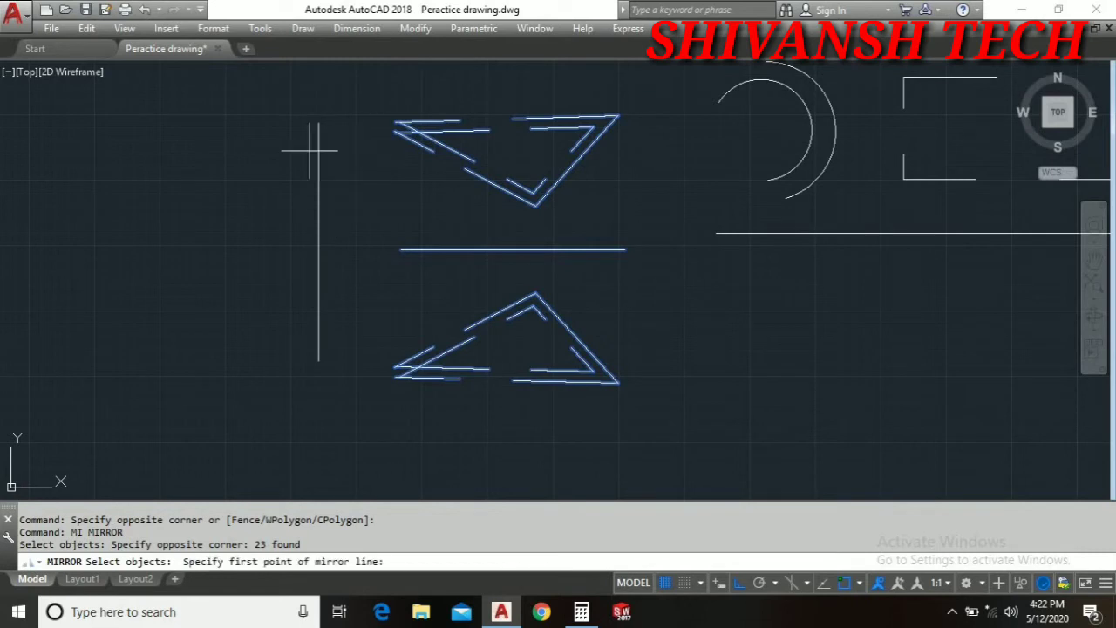
left_click(318, 123)
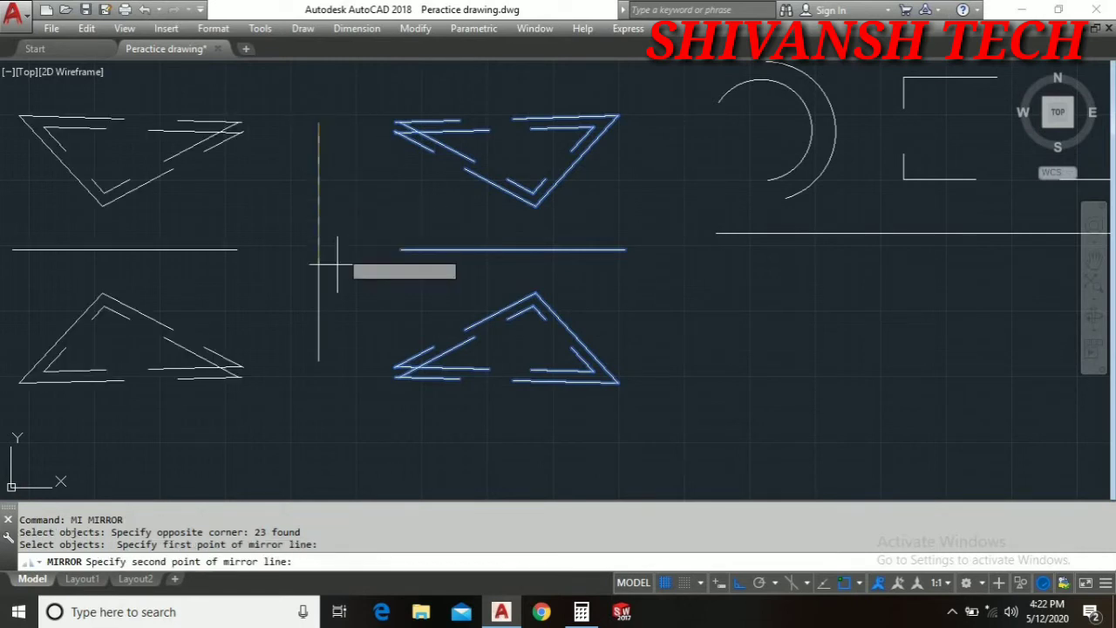
left_click(318, 360)
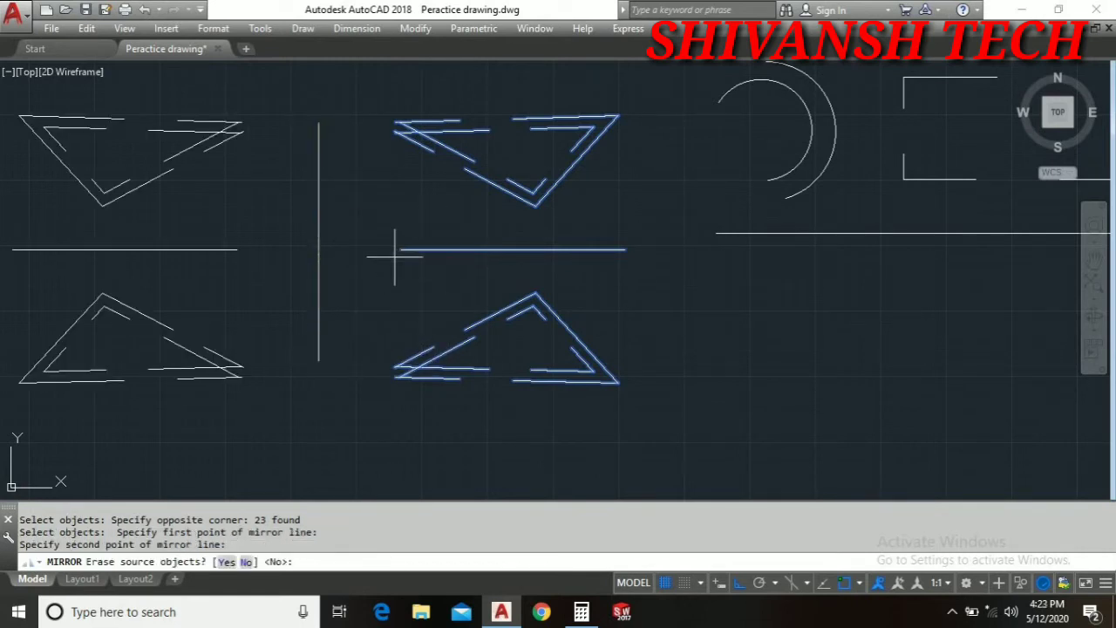
middle_click_drag(413, 296, 426, 300)
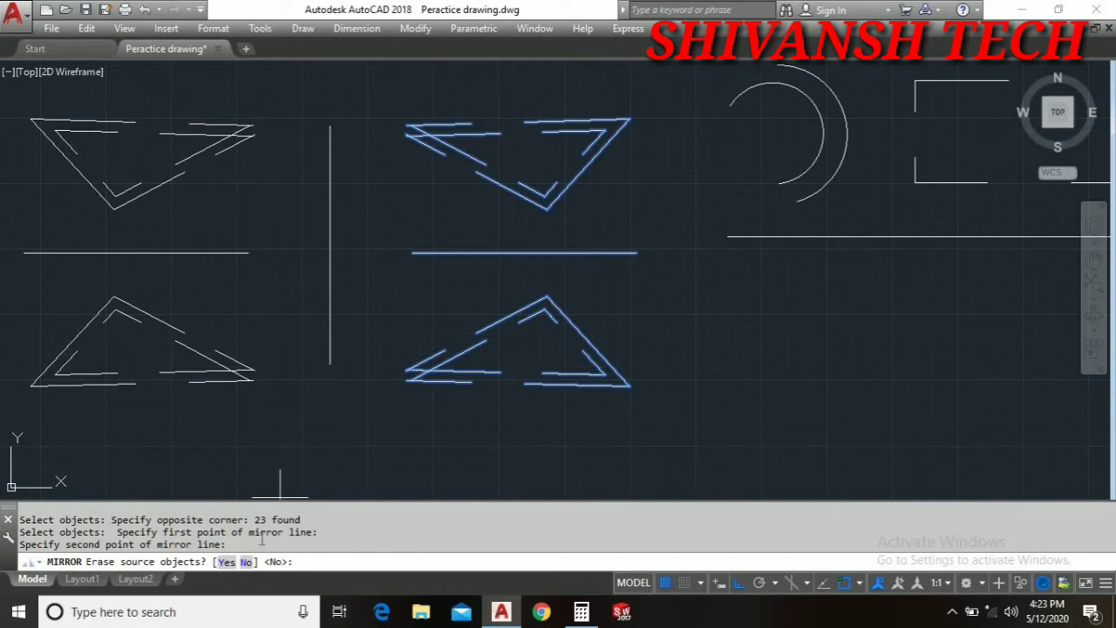
left_click(248, 562)
scroll(507, 344, "down", 4)
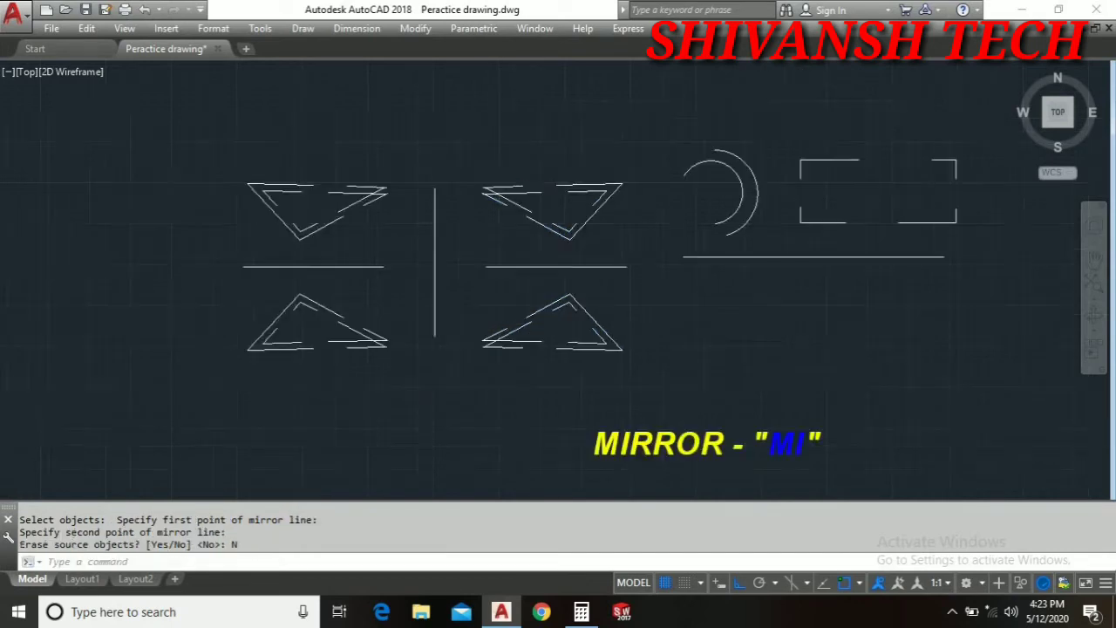
scroll(615, 331, "up", 4)
scroll(649, 327, "down", 2)
middle_click_drag(648, 327, 594, 319)
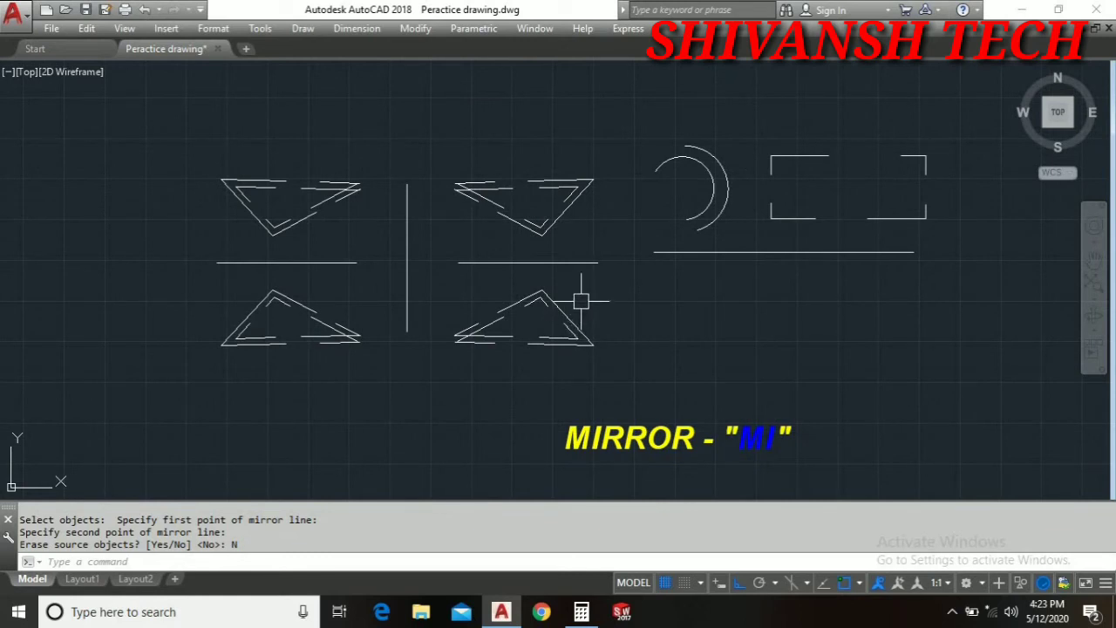
mouse_move(755, 278)
middle_mouse_down()
mouse_move(498, 293)
mouse_move(440, 367)
middle_mouse_up()
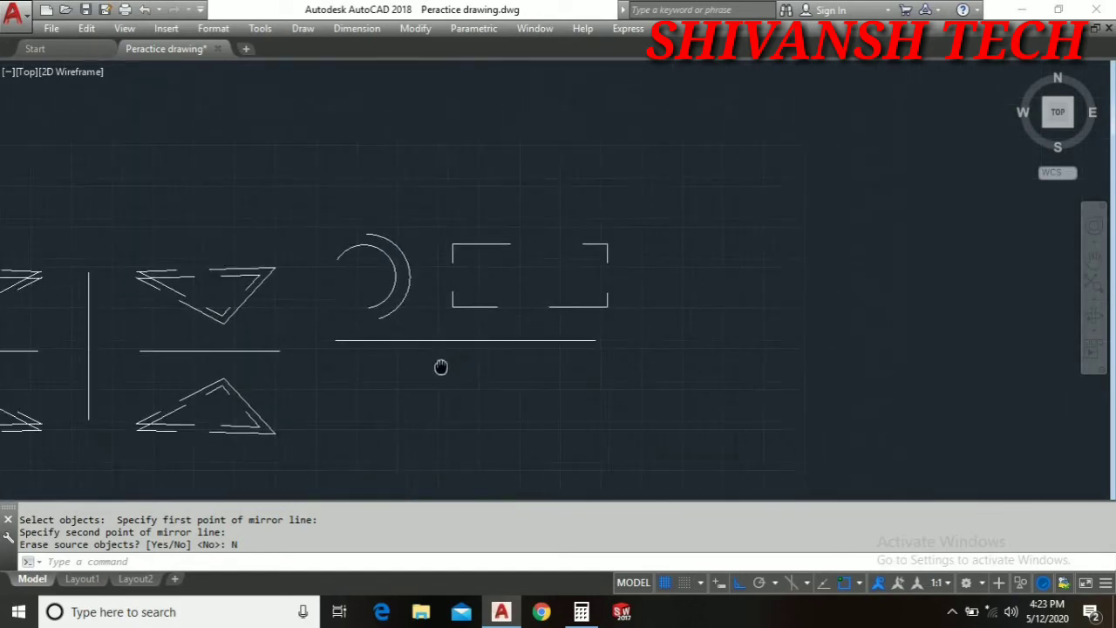
mouse_move(701, 298)
middle_mouse_down()
mouse_move(737, 299)
mouse_move(934, 221)
mouse_move(974, 241)
middle_mouse_up()
Draw a diagonal line with Ortho off, rising to the right above and left of the upper-left triangle figure
type("L")
key("Return")
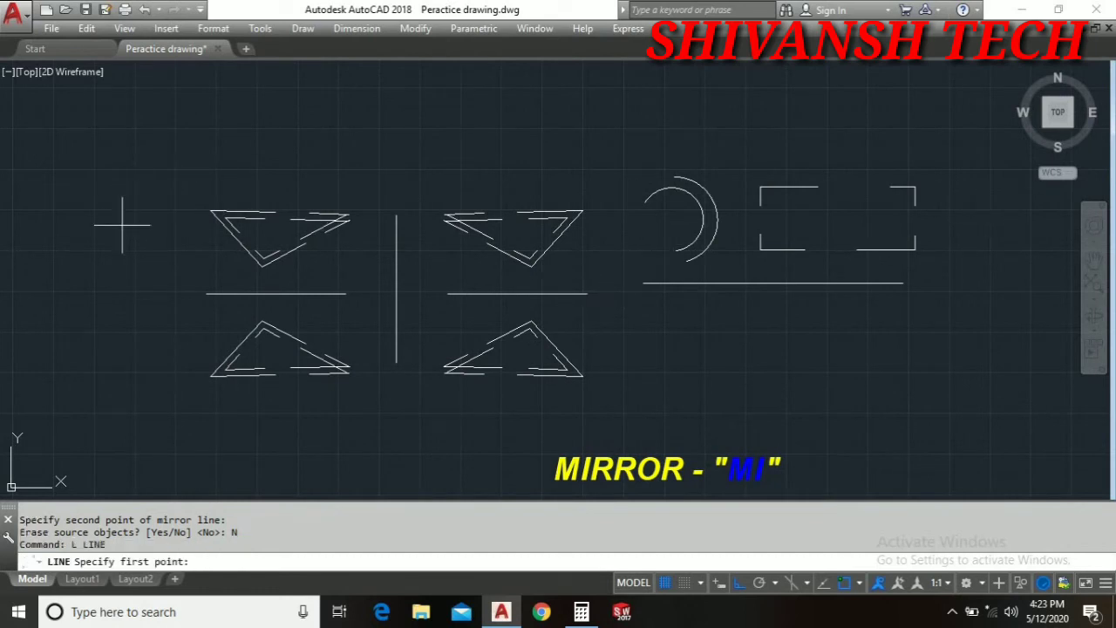
left_click(737, 584)
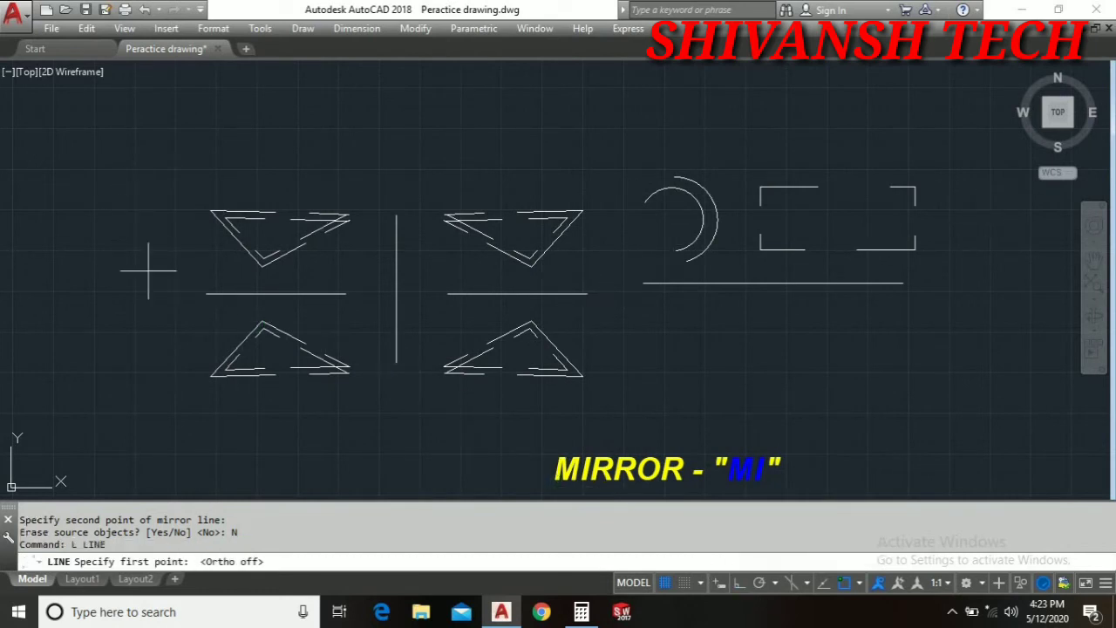
left_click(95, 245)
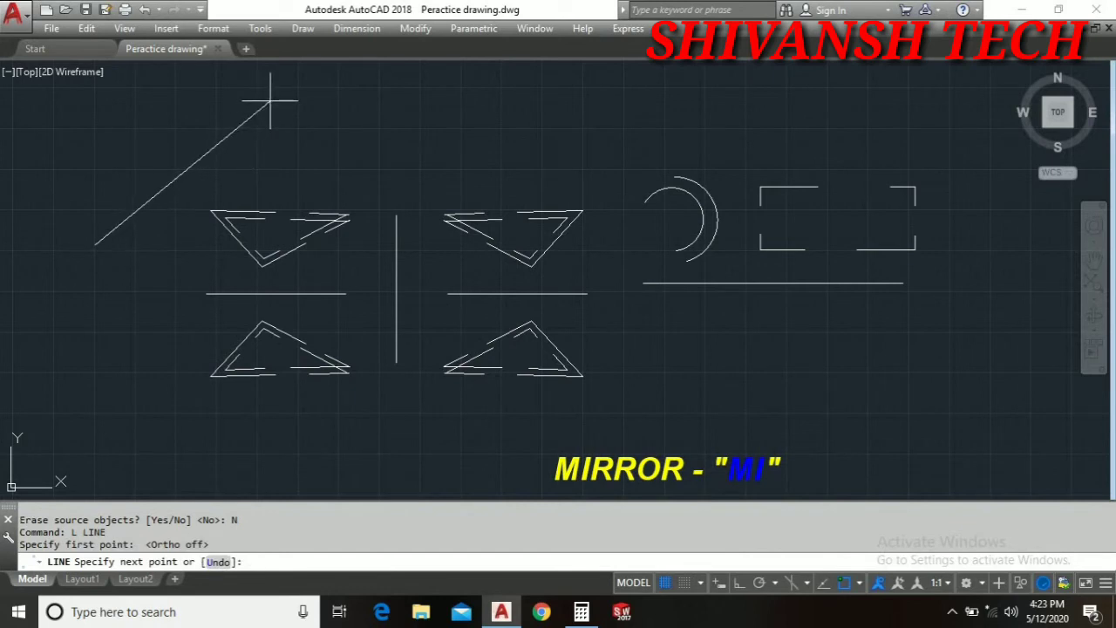
left_click(268, 102)
right_click(338, 116)
left_click(366, 124)
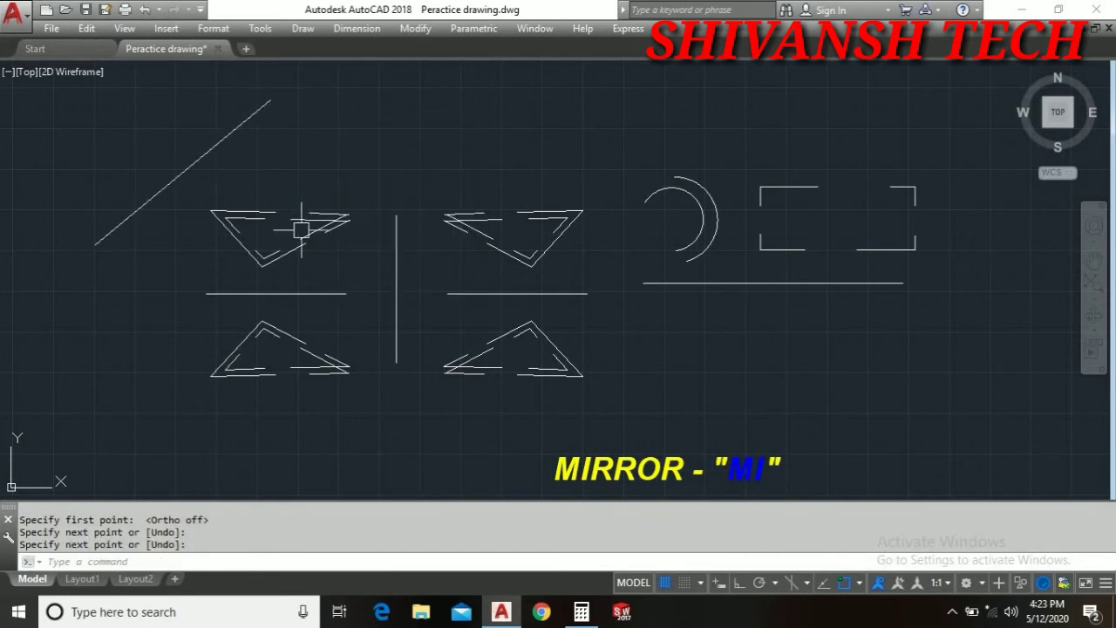
Mirror the upper-left triangle figure across the diagonal line, using its two endpoints and keeping the source objects
left_click(358, 255)
left_click(187, 204)
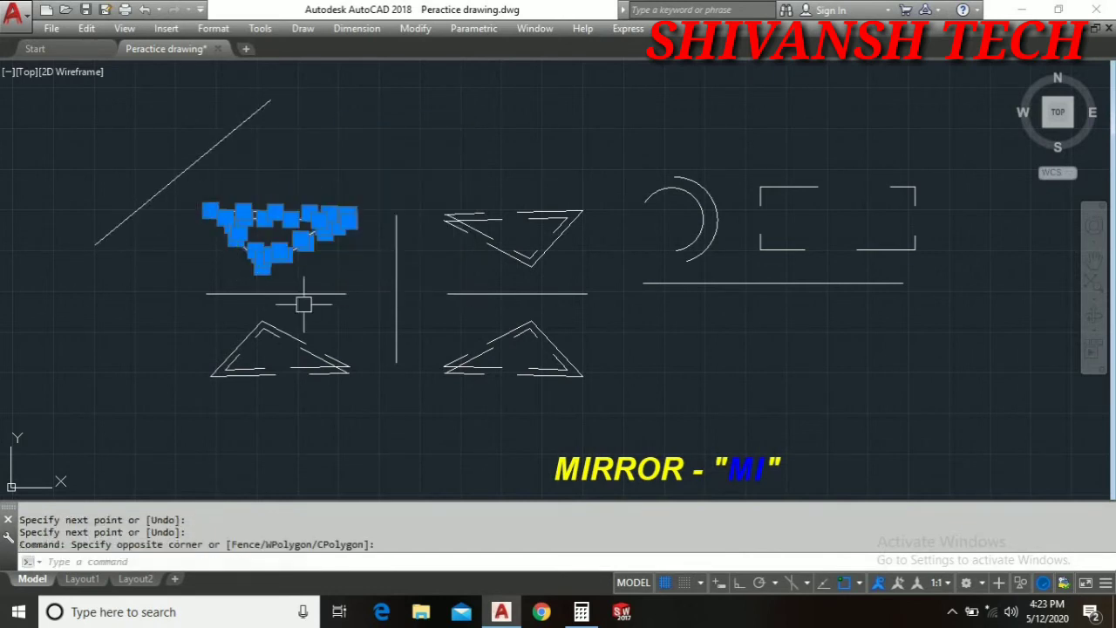
mouse_move(299, 165)
middle_mouse_down()
mouse_move(392, 184)
mouse_move(383, 190)
middle_mouse_up()
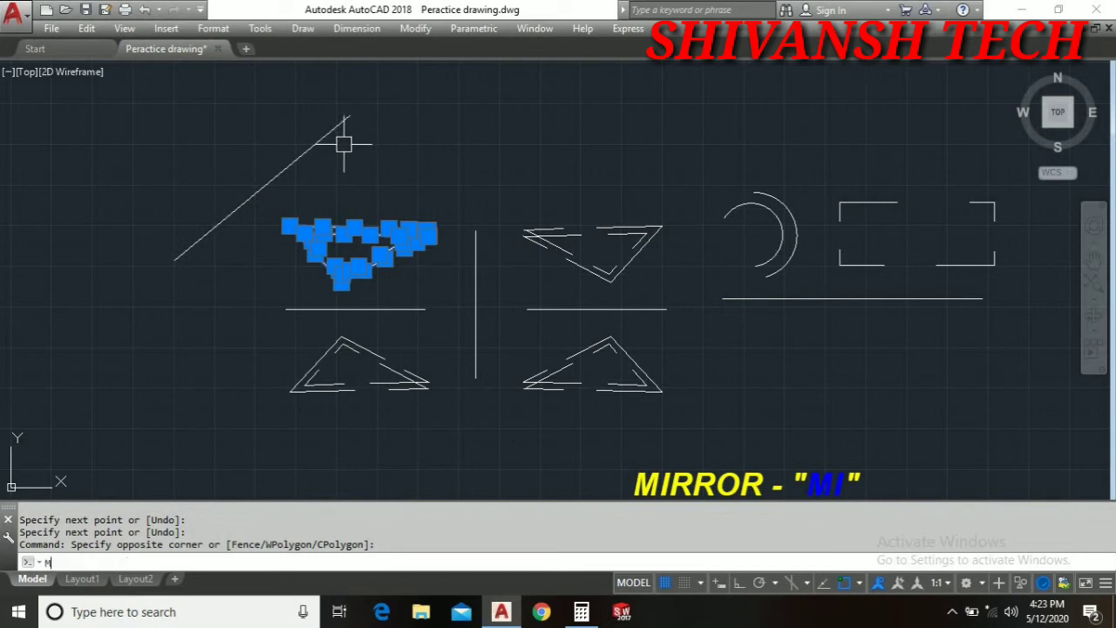
type("I")
key("Return")
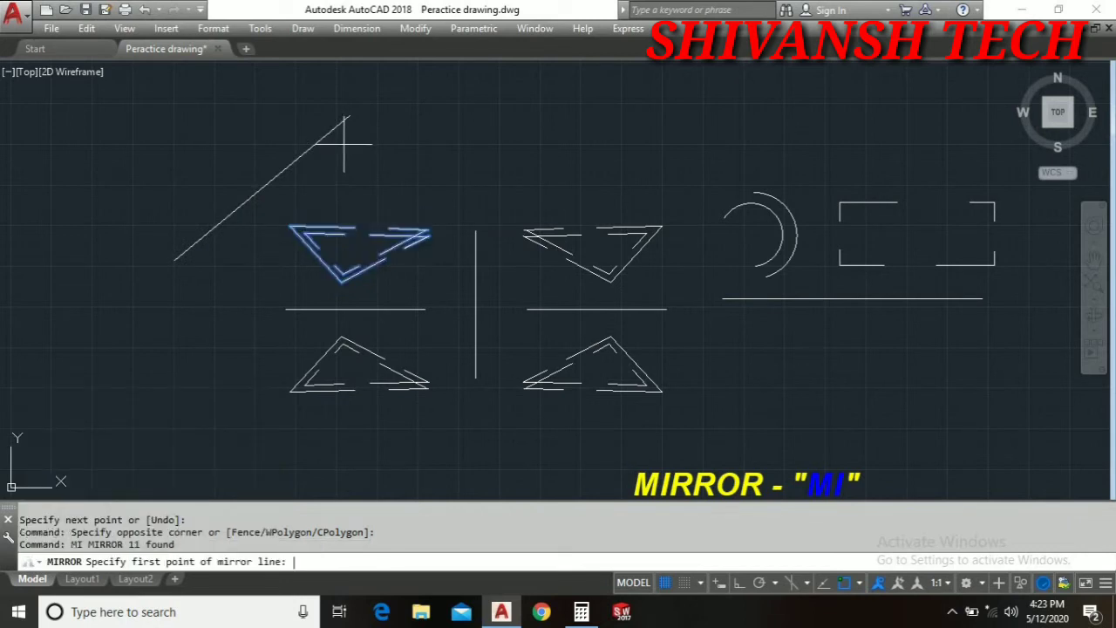
left_click(173, 262)
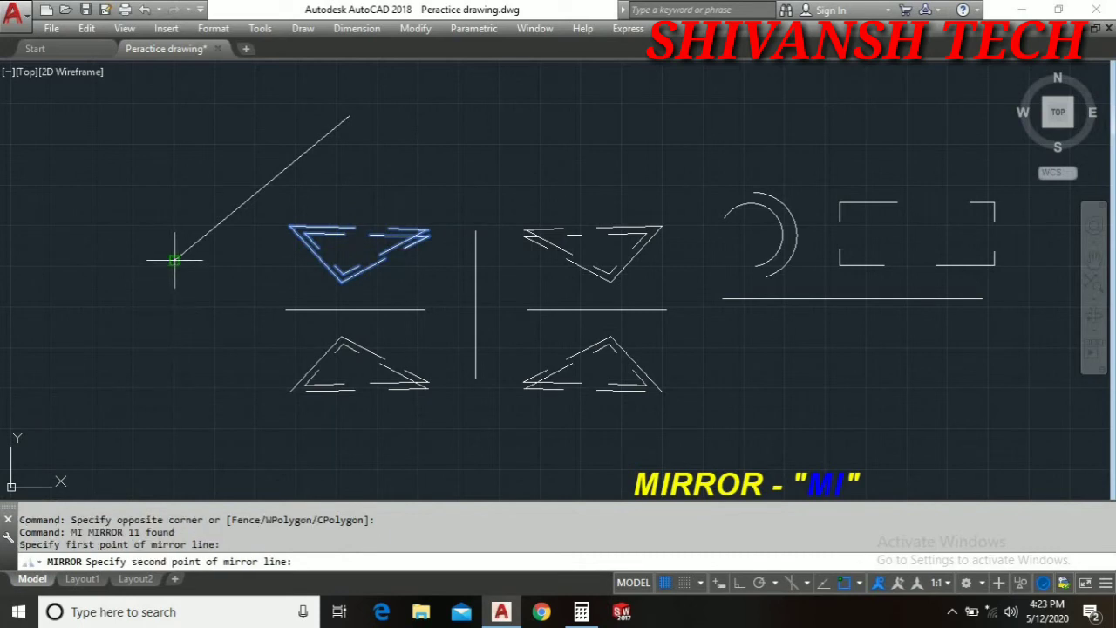
left_click(349, 116)
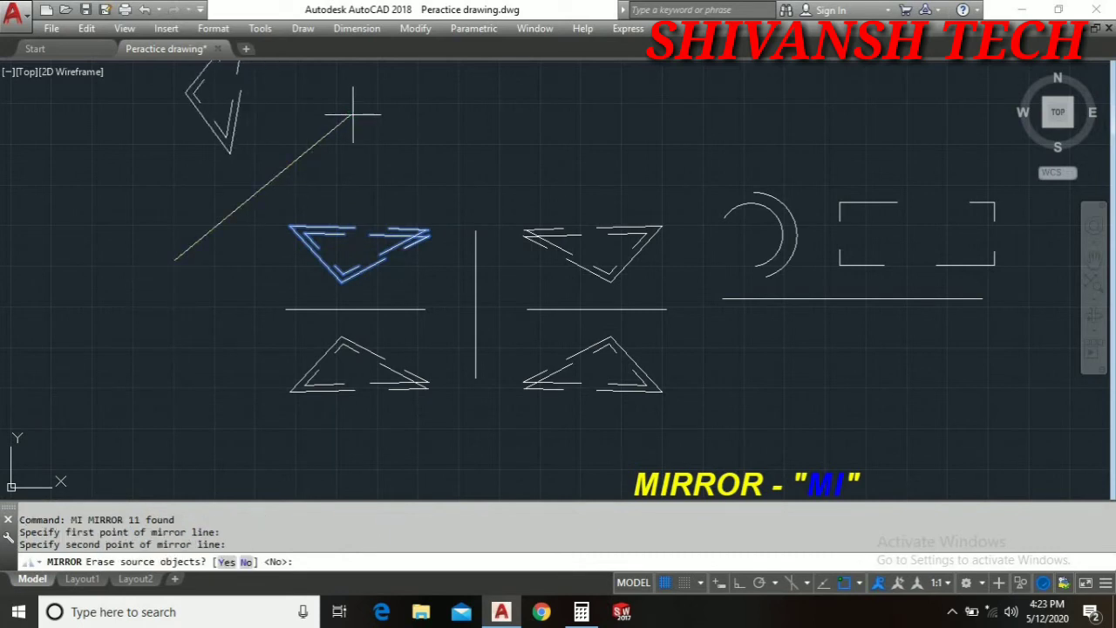
scroll(427, 165, "down", 2)
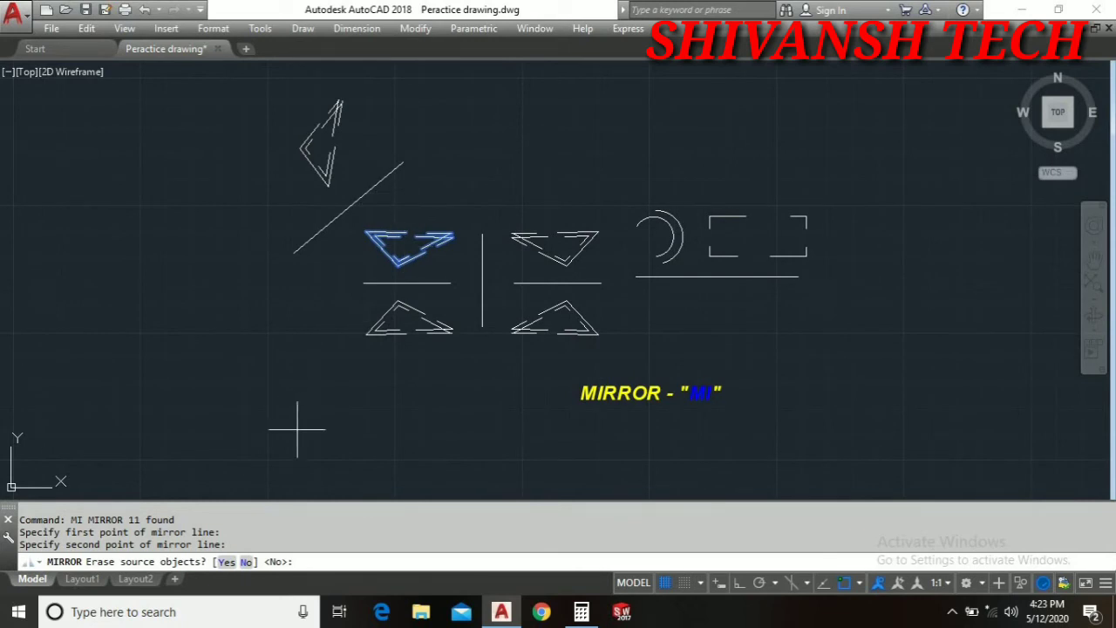
type("N")
key("Return")
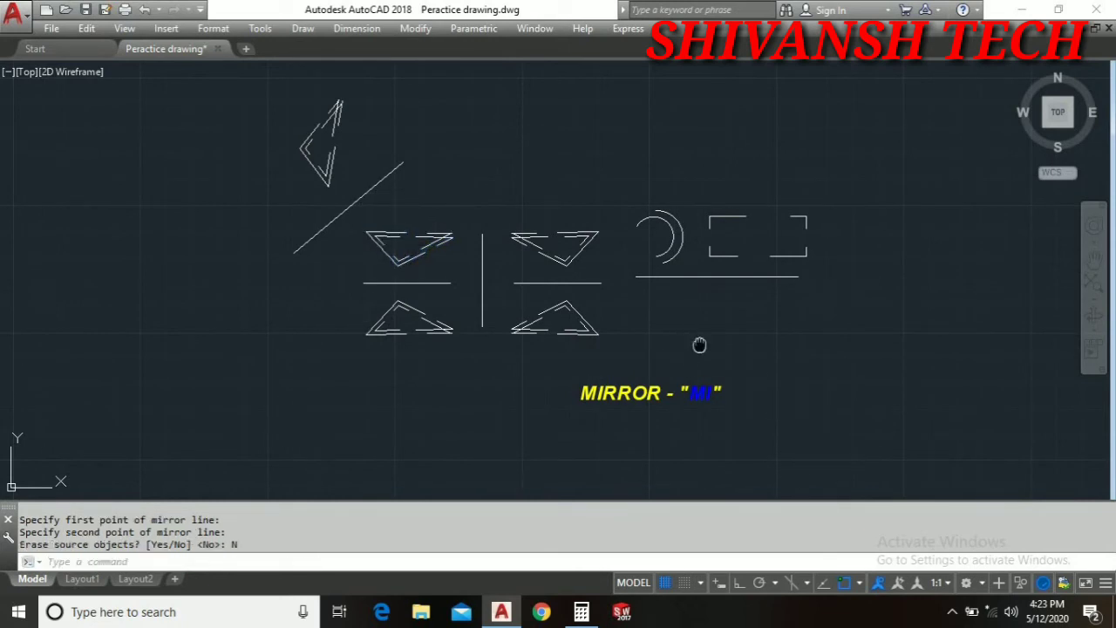
Draw a circle in the empty area to the right of the broken rectangle
middle_click_drag(700, 346, 601, 319)
scroll(603, 318, "up", 2)
mouse_move(788, 280)
middle_mouse_down()
mouse_move(598, 291)
mouse_move(529, 272)
middle_mouse_up()
scroll(790, 281, "down", 2)
type("c")
key("Return")
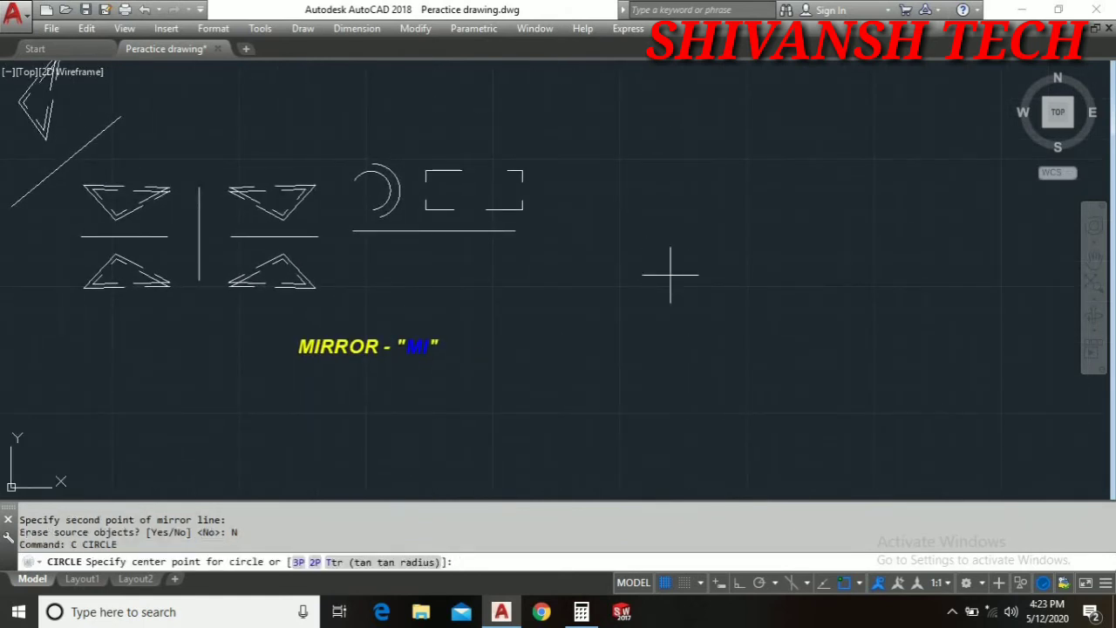
left_click(726, 239)
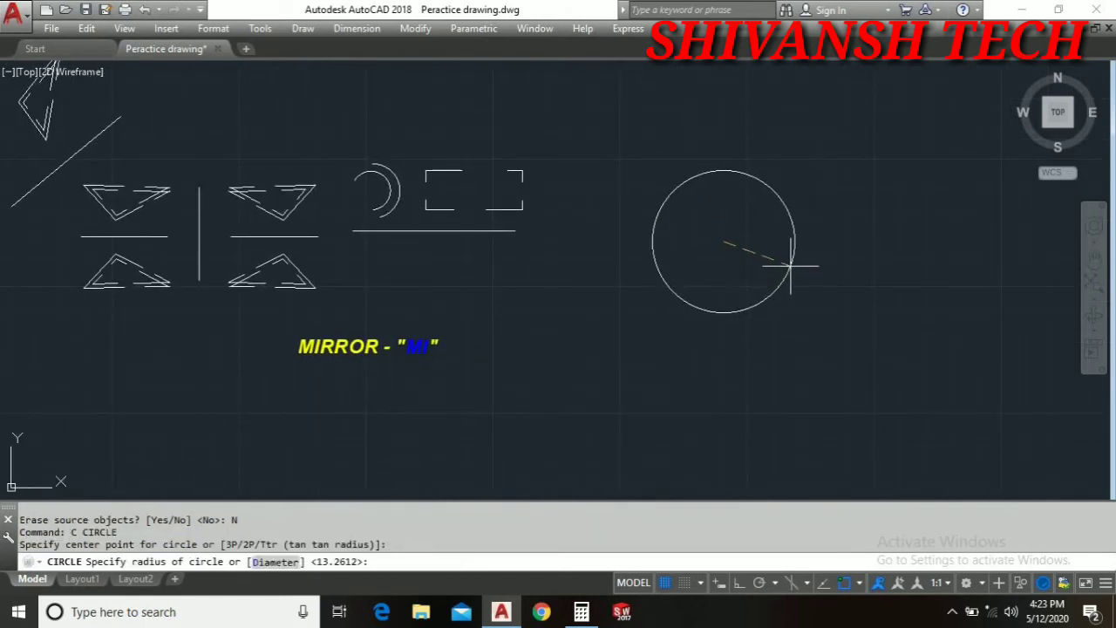
left_click(790, 257)
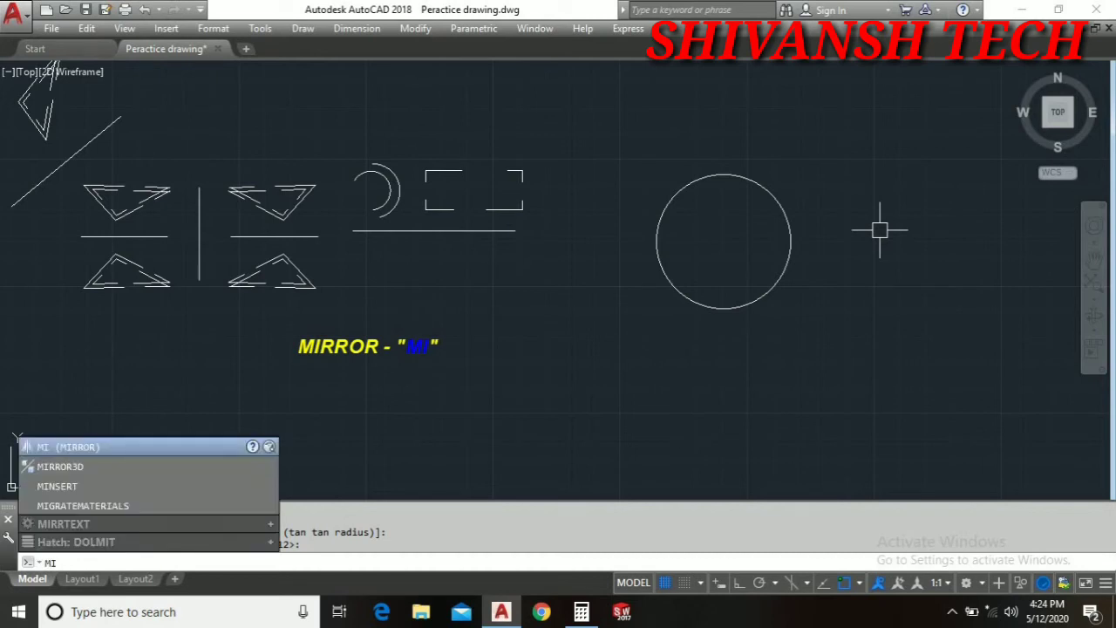
Mirror the circle across a vertical axis cutting through its right part, with Ortho on, keeping the source circle
key("Return")
left_click(784, 172)
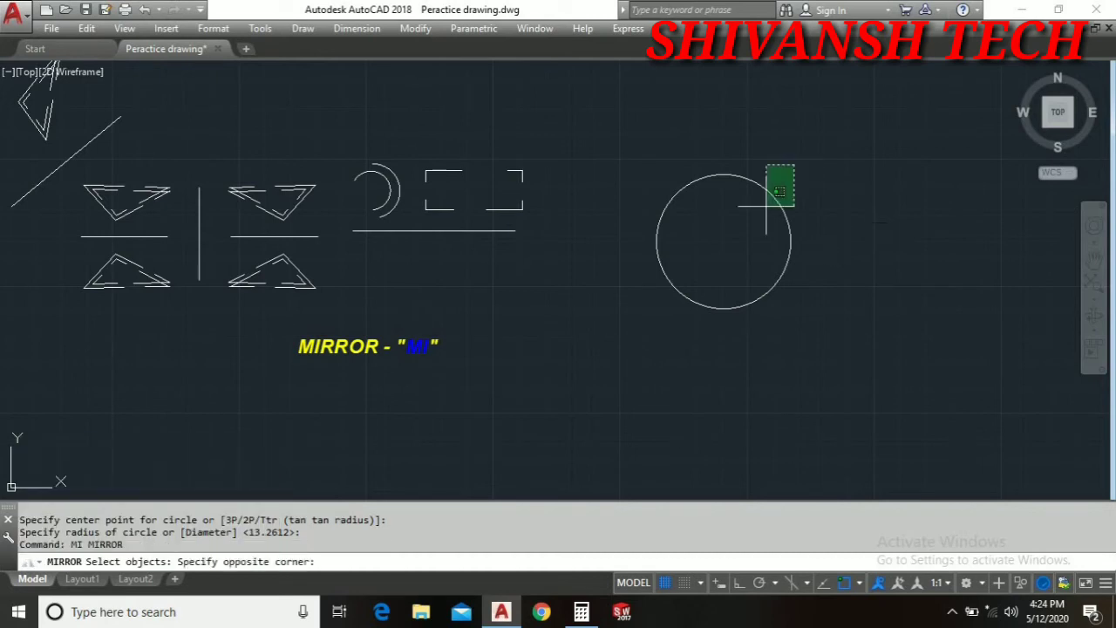
left_click(715, 262)
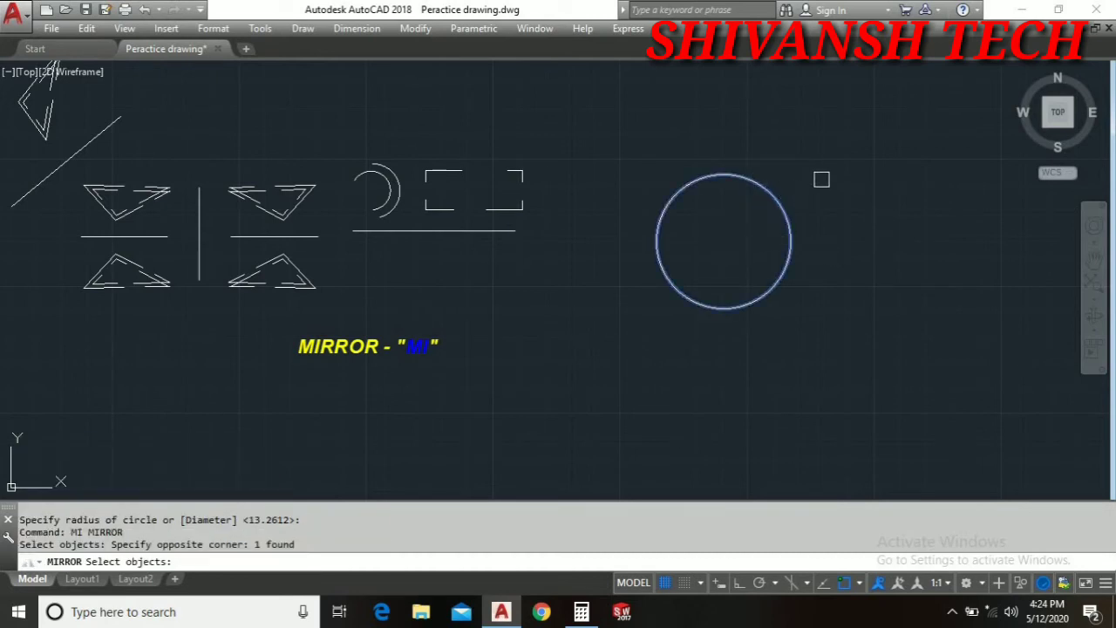
key("Return")
key("Return")
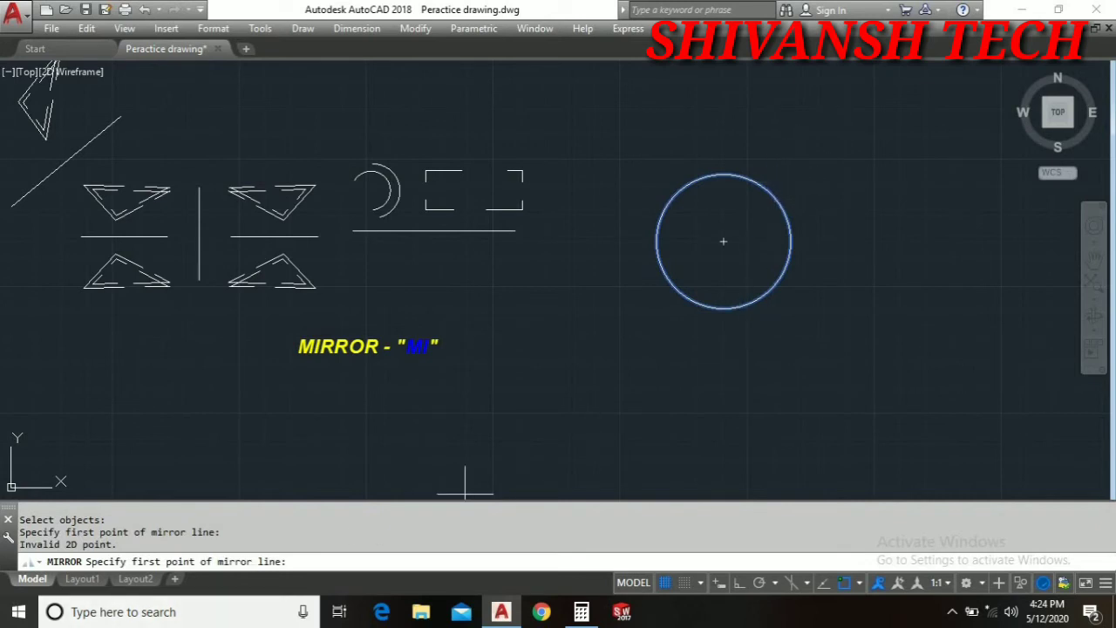
left_click(776, 171)
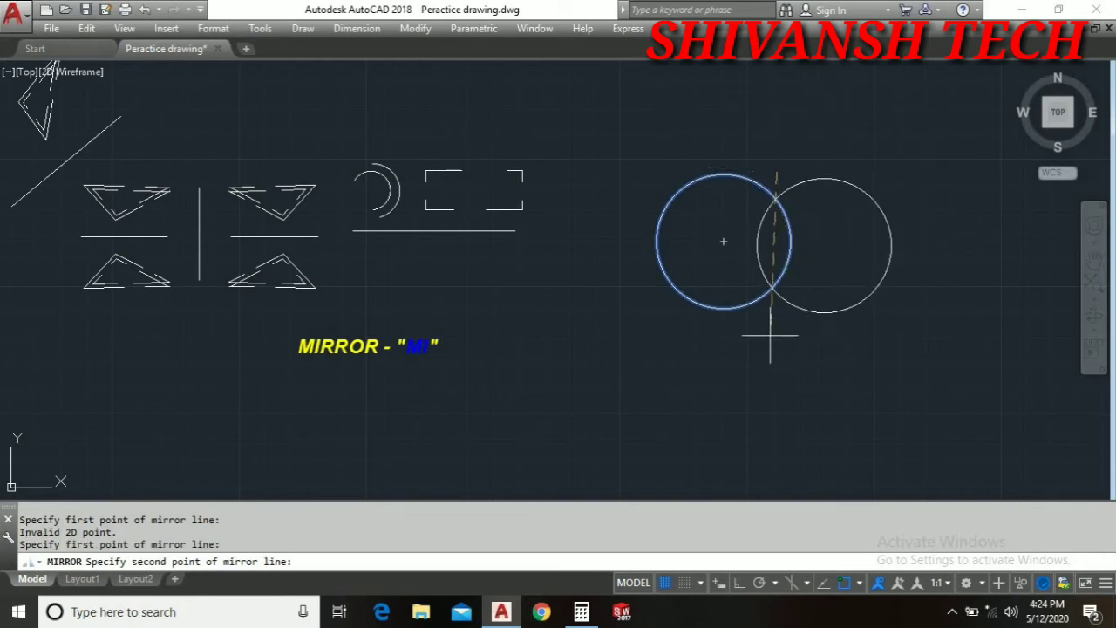
left_click(740, 584)
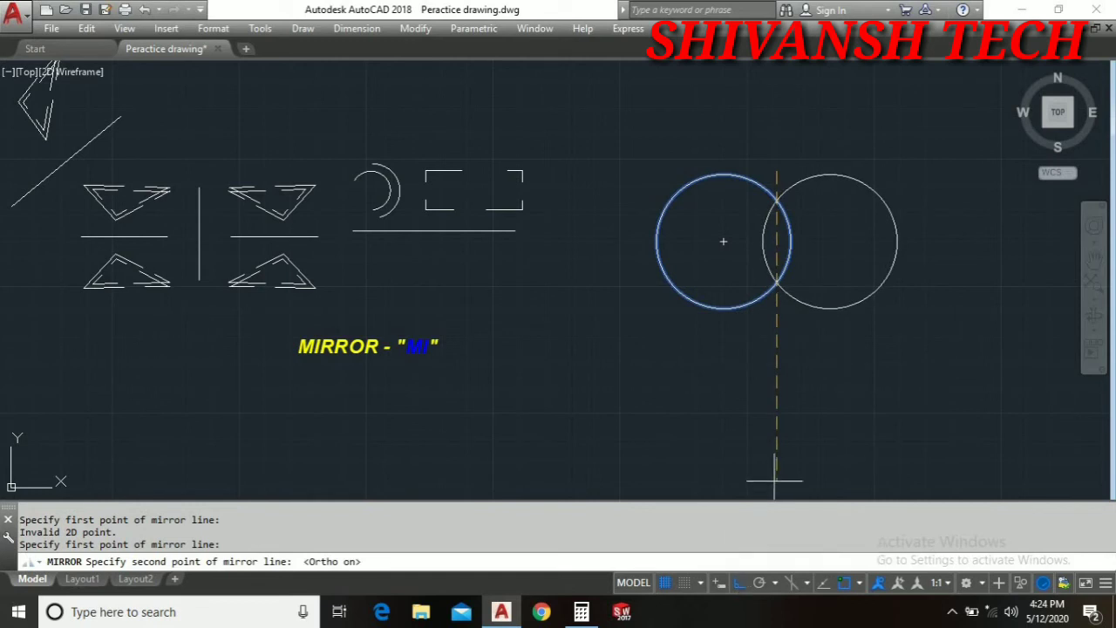
left_click(779, 330)
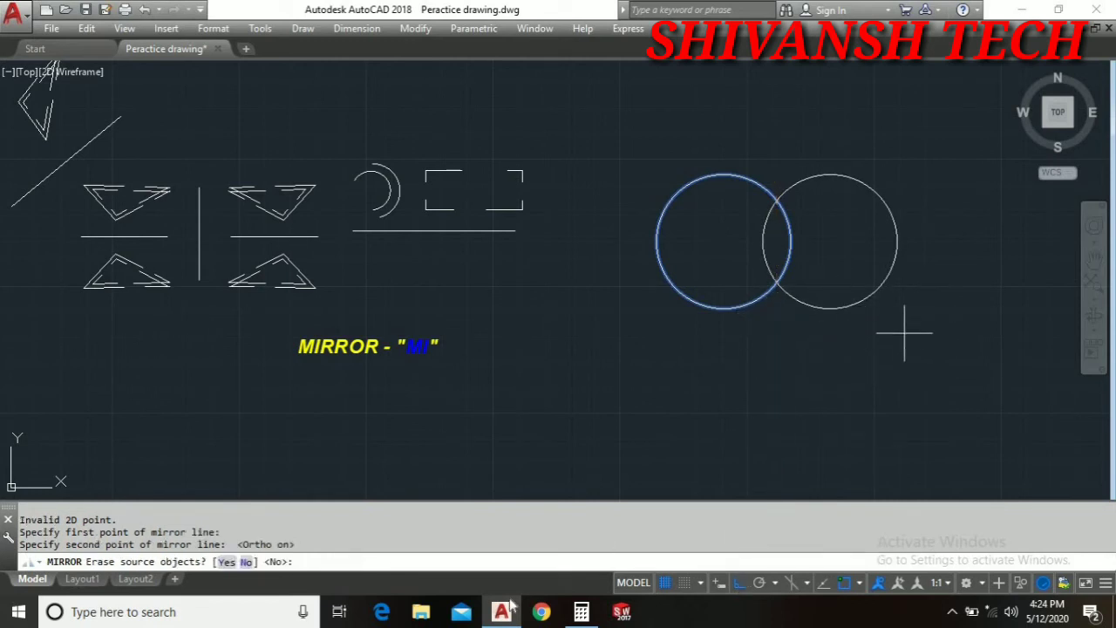
key("Return")
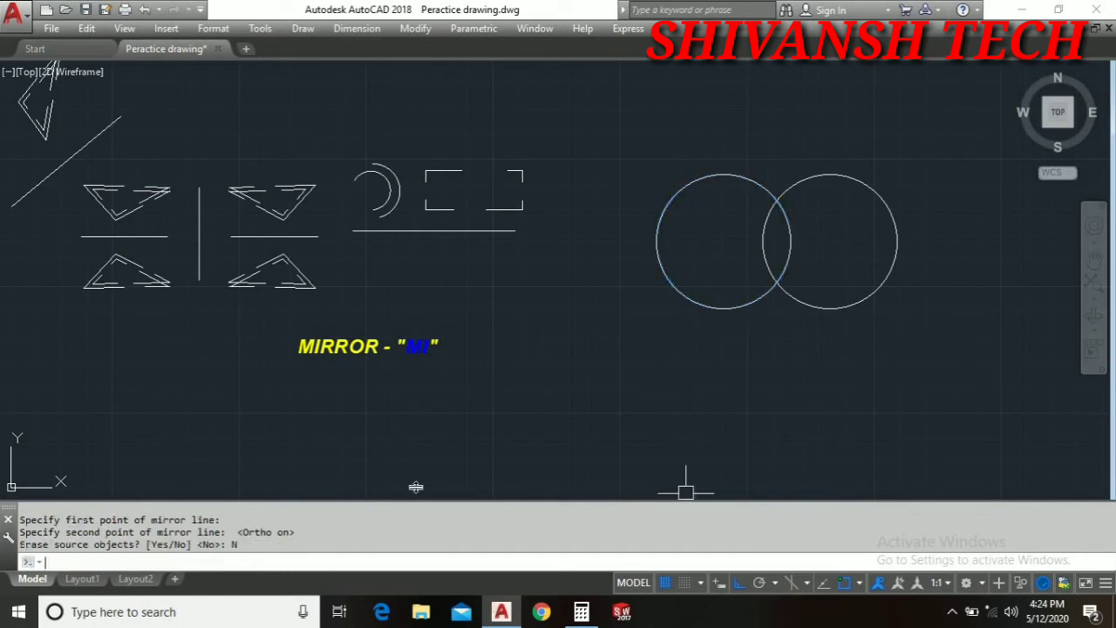
Mirror both overlapping circles across a horizontal axis cutting through their upper parts, keeping the source circles
left_click(922, 347)
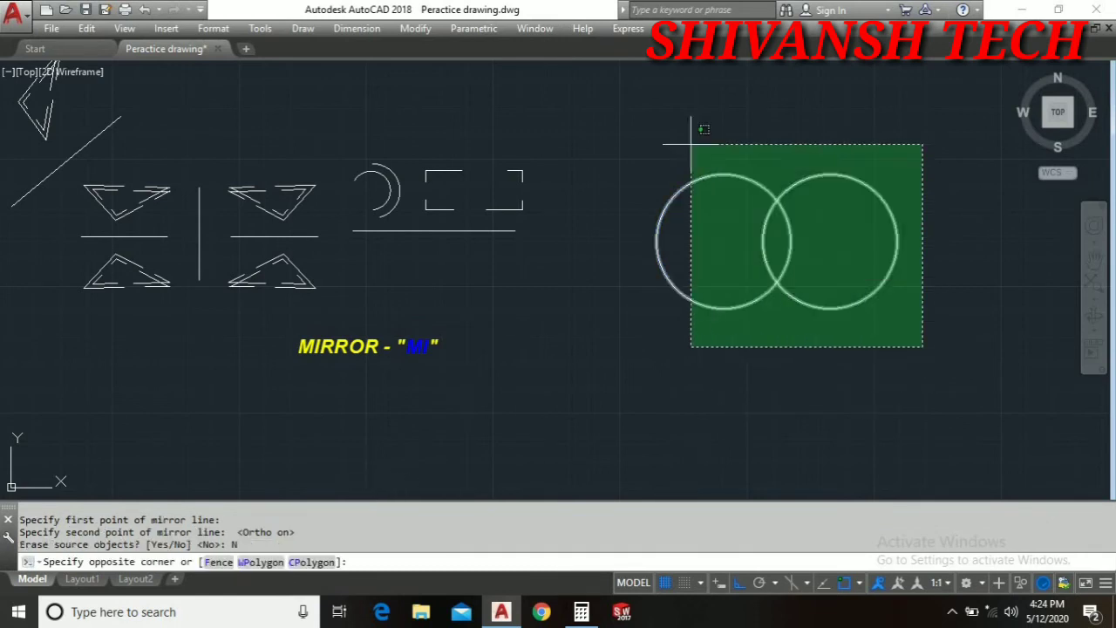
left_click(637, 105)
type("mi")
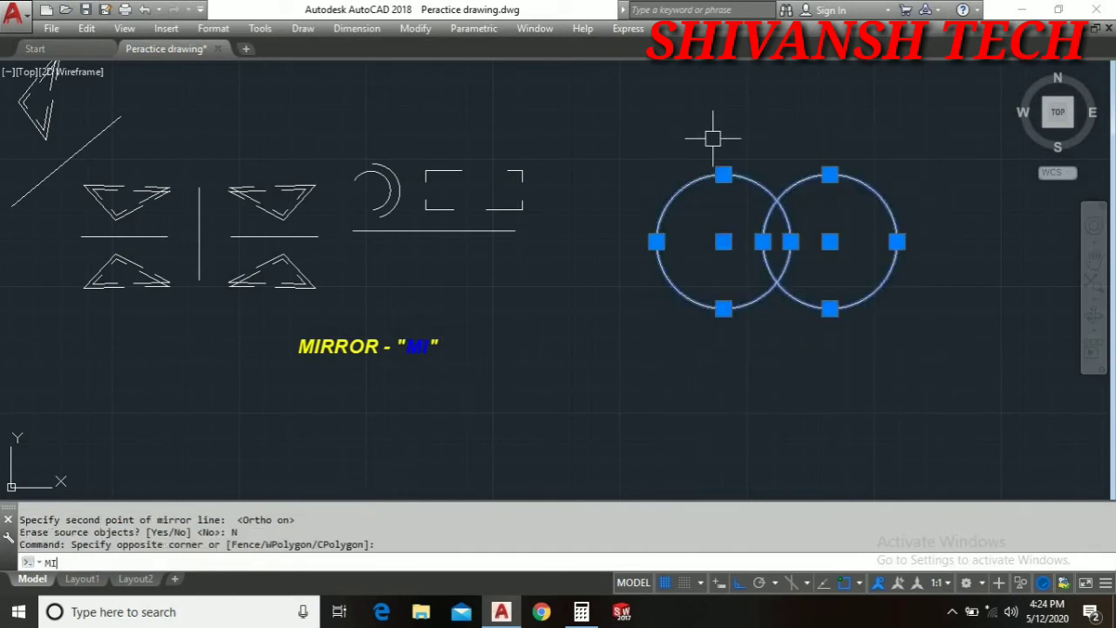
key("Return")
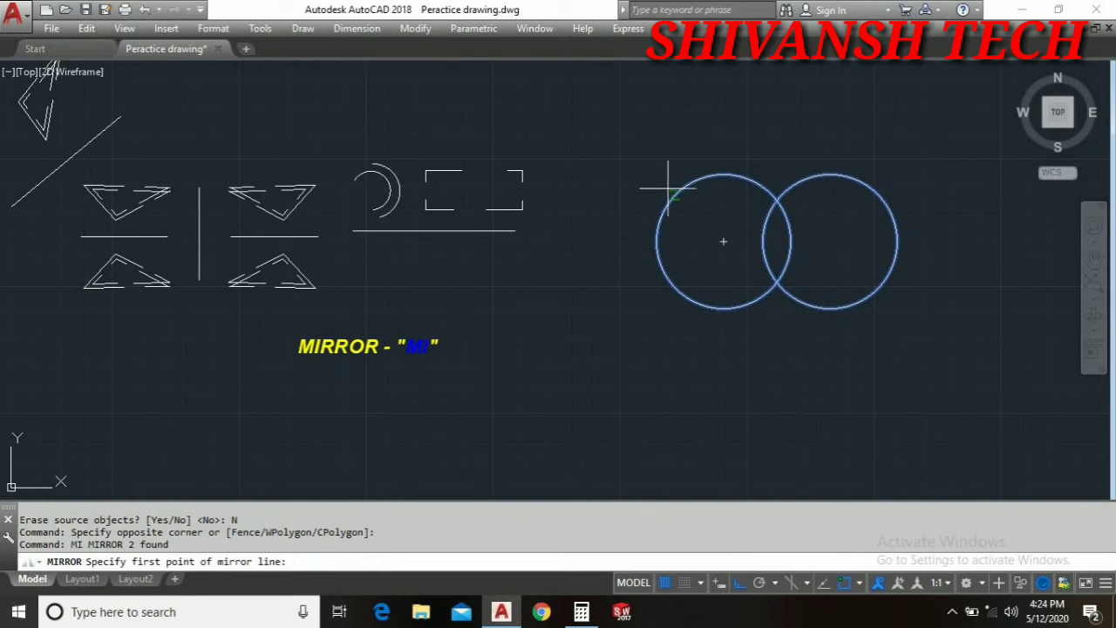
left_click(673, 195)
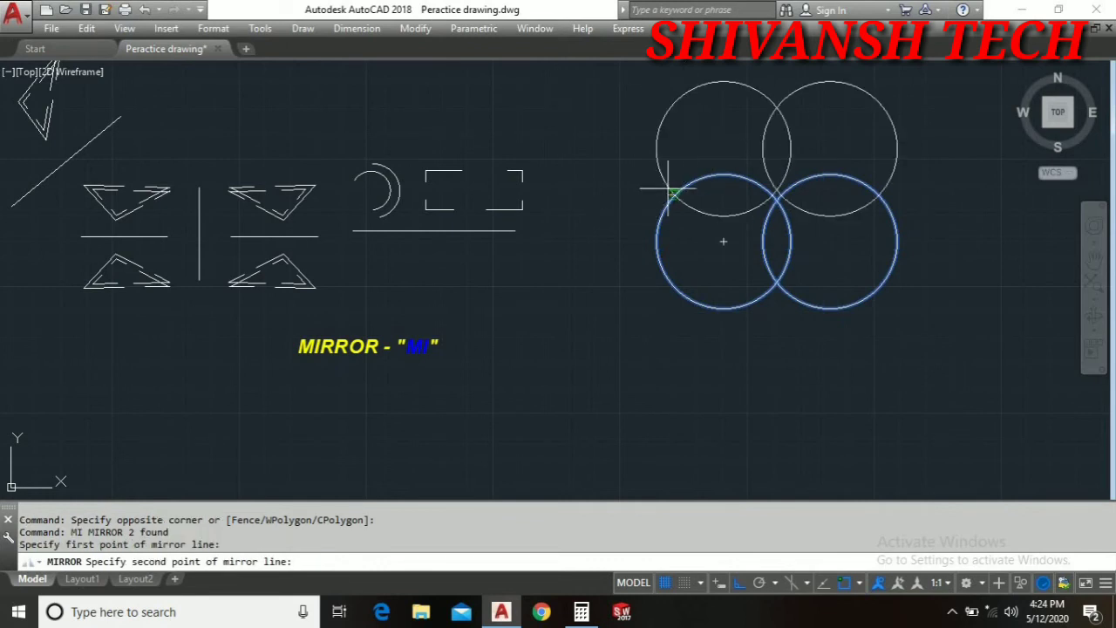
left_click(877, 194)
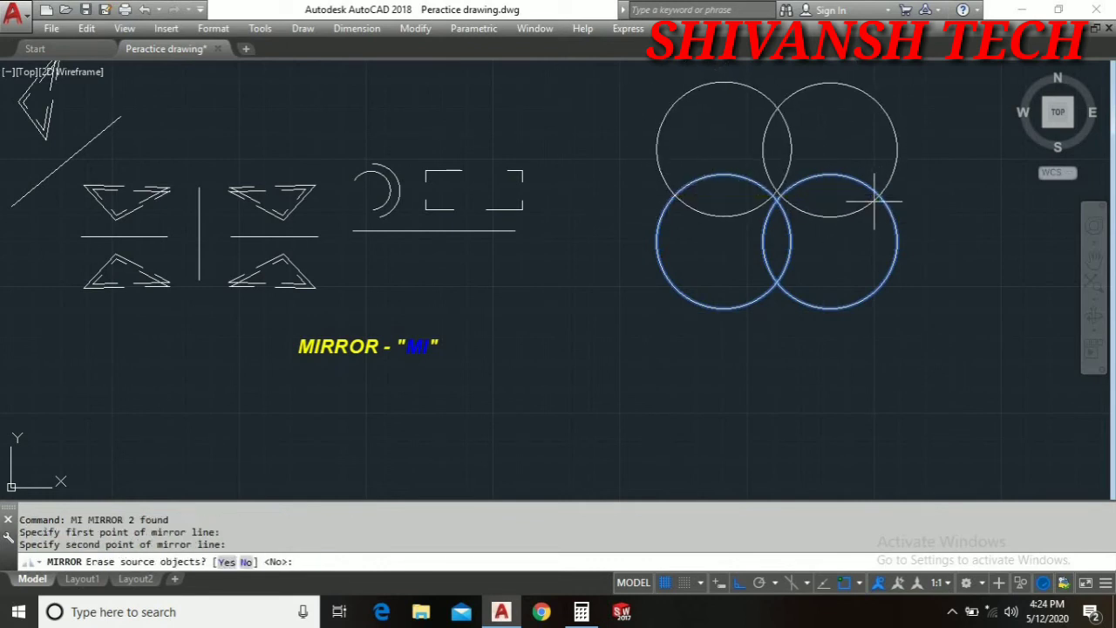
right_click(935, 185)
left_click(962, 191)
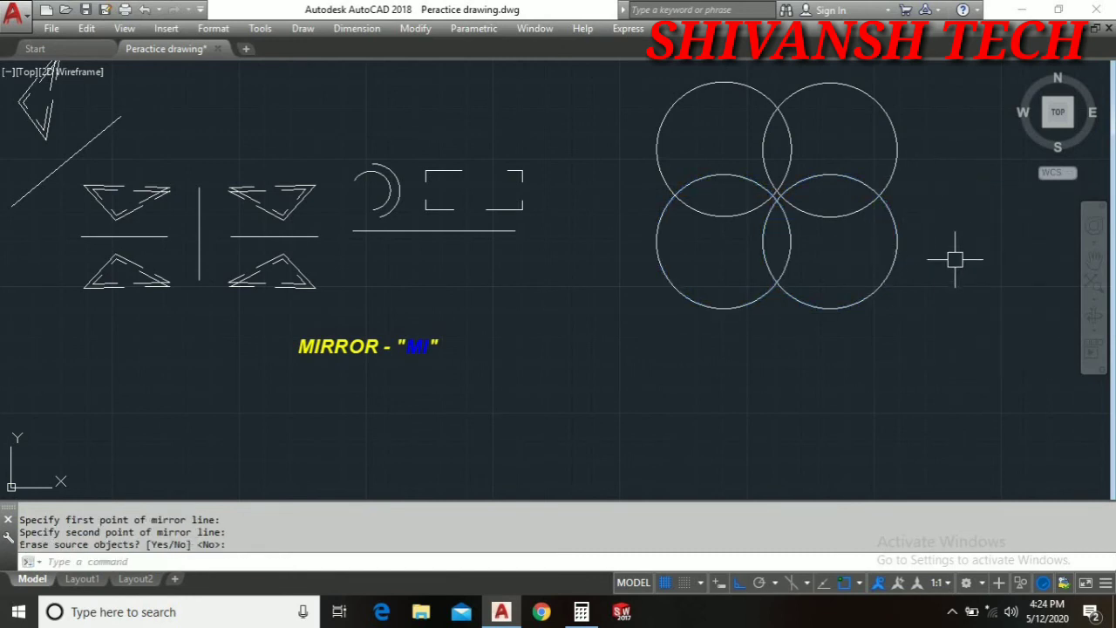
Mirror all four overlapping circles across a vertical axis just inside the right edge of the group, keeping the source circles
key("Return")
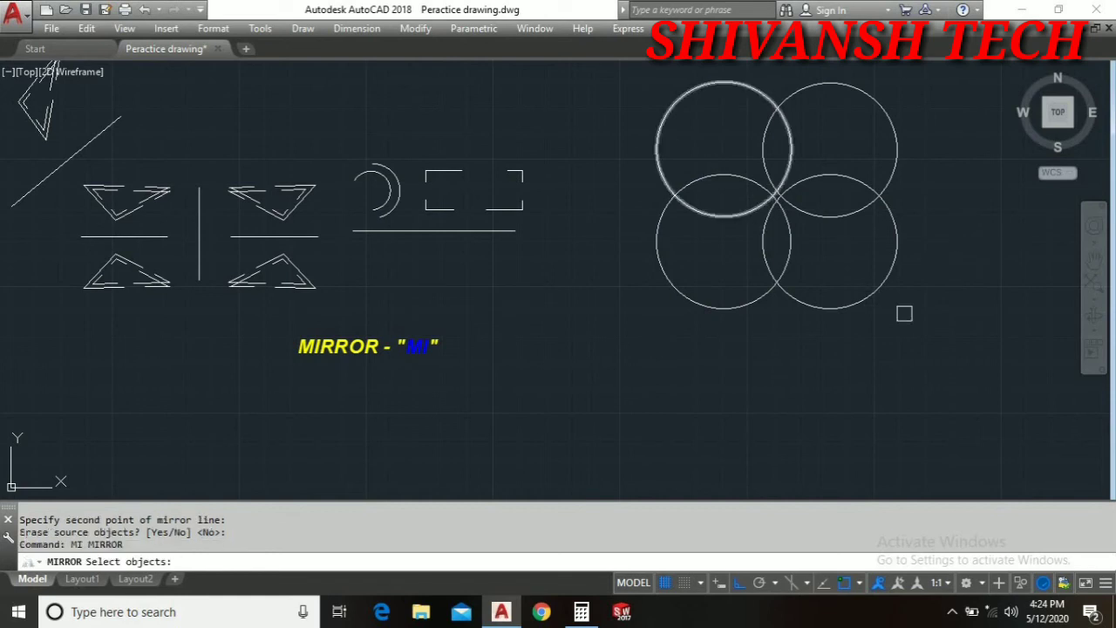
left_click(963, 365)
left_click(596, 91)
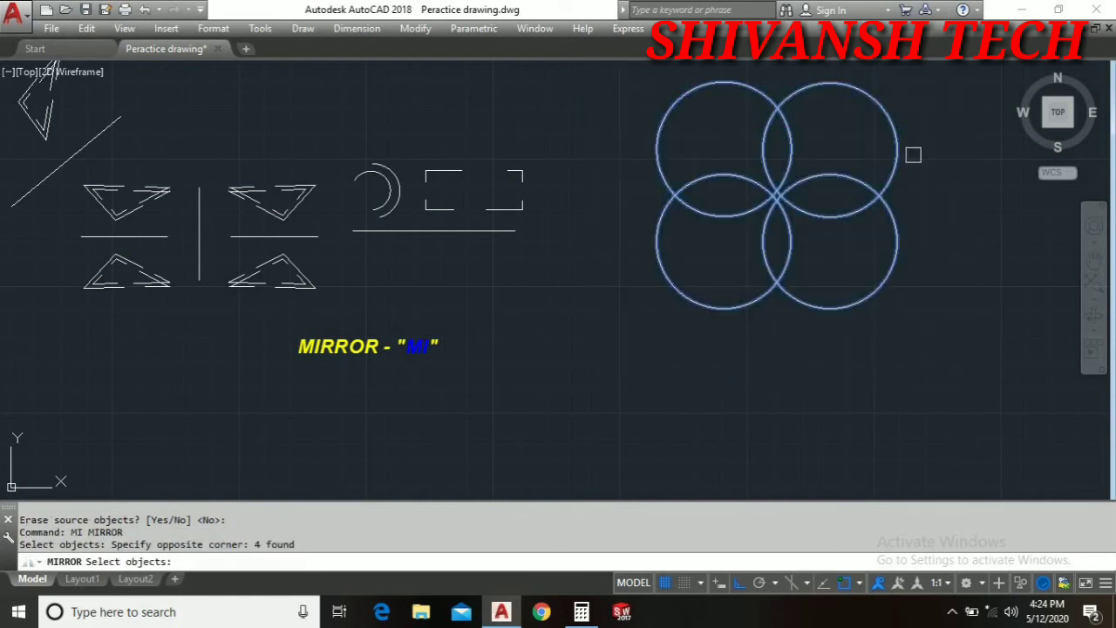
key("Return")
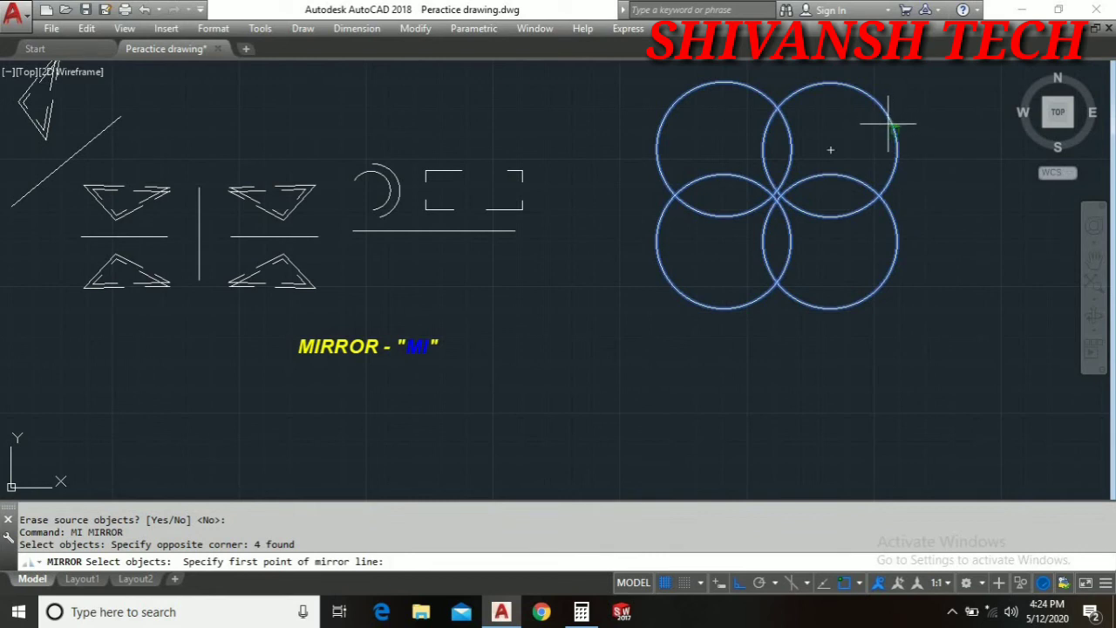
left_click(892, 127)
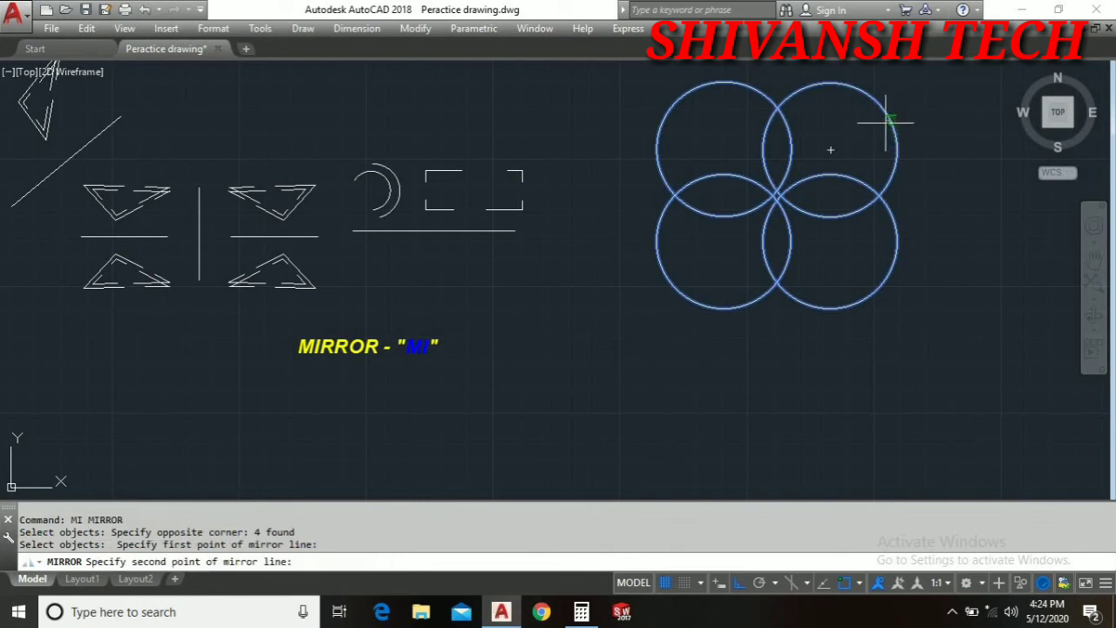
left_click(893, 260)
scroll(930, 299, "down", 2)
middle_click_drag(929, 299, 860, 308)
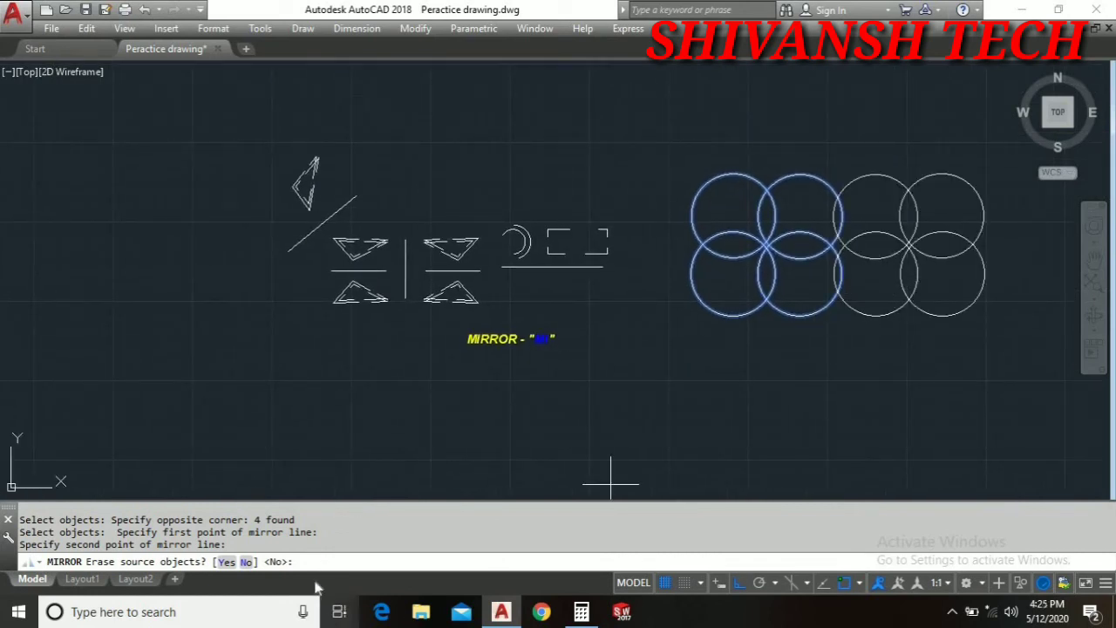
type("n")
key("Return")
scroll(879, 266, "up", 2)
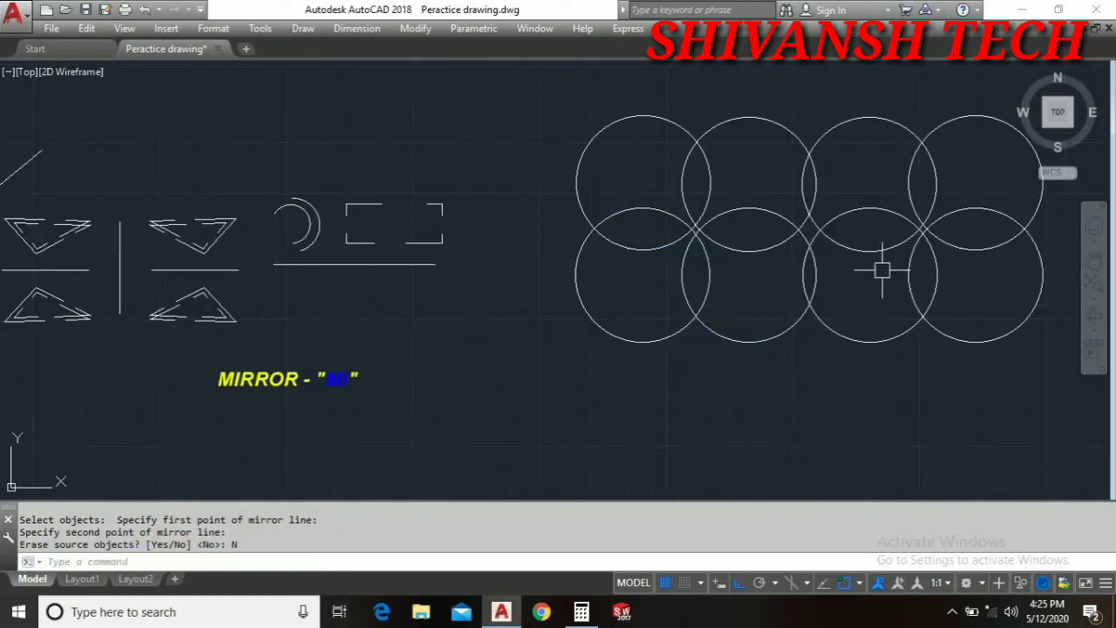
Trim the overlapping arcs inside the upper row and between the rows in the three right columns, using all objects as cutting edges
type("TR")
key("Return")
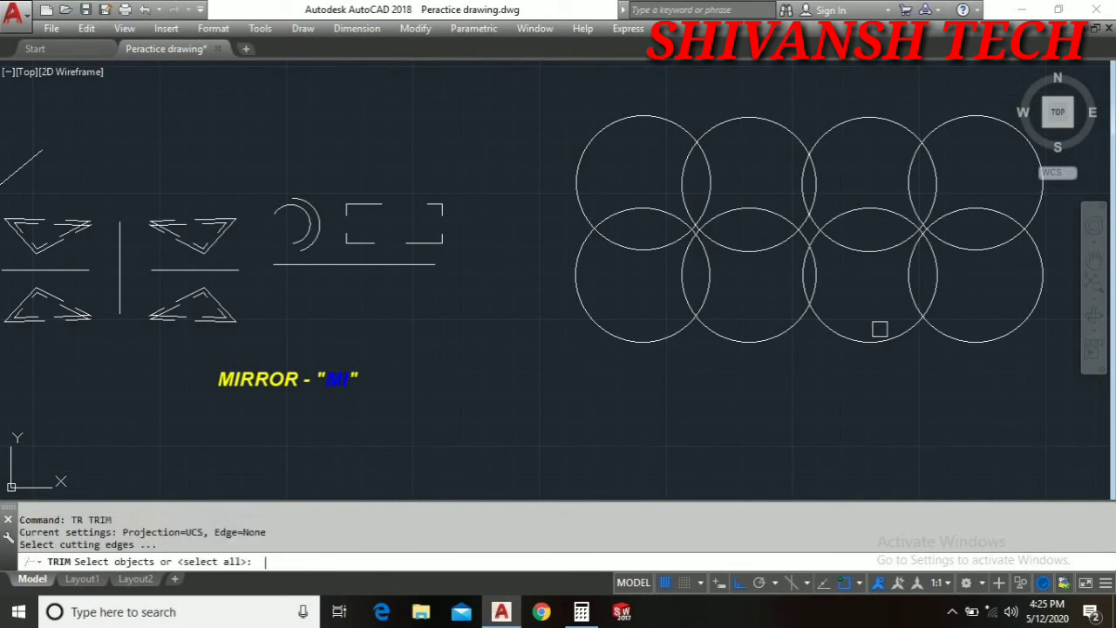
key("Return")
left_click_drag(760, 279, 740, 183)
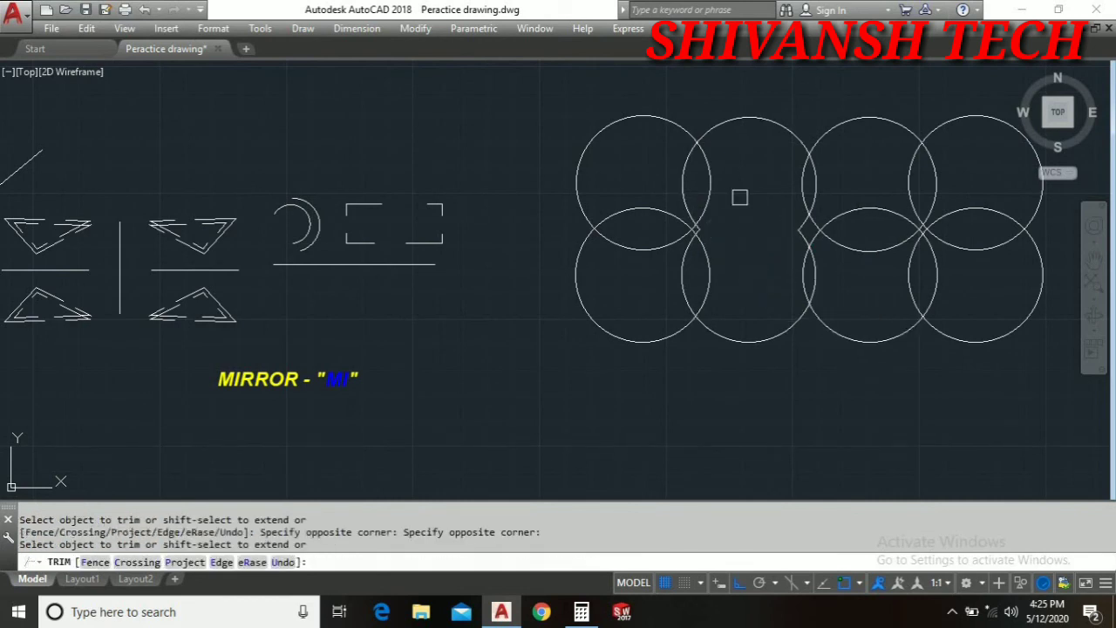
left_click(689, 179)
left_click_drag(840, 170, 652, 187)
left_click_drag(975, 165, 889, 205)
left_click_drag(1000, 264, 919, 136)
left_click_drag(896, 183, 791, 193)
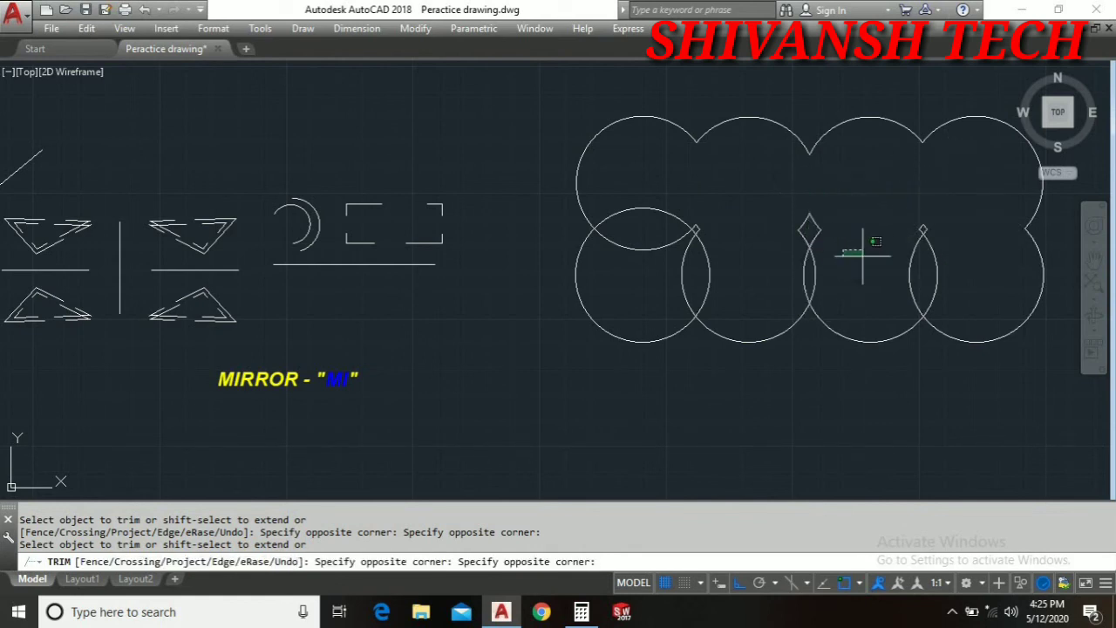
Trim the remaining overlapping arcs in the lower row and leftmost column, leaving the scalloped outline and three small central diamonds
left_click_drag(843, 250, 806, 304)
left_click_drag(728, 288, 645, 199)
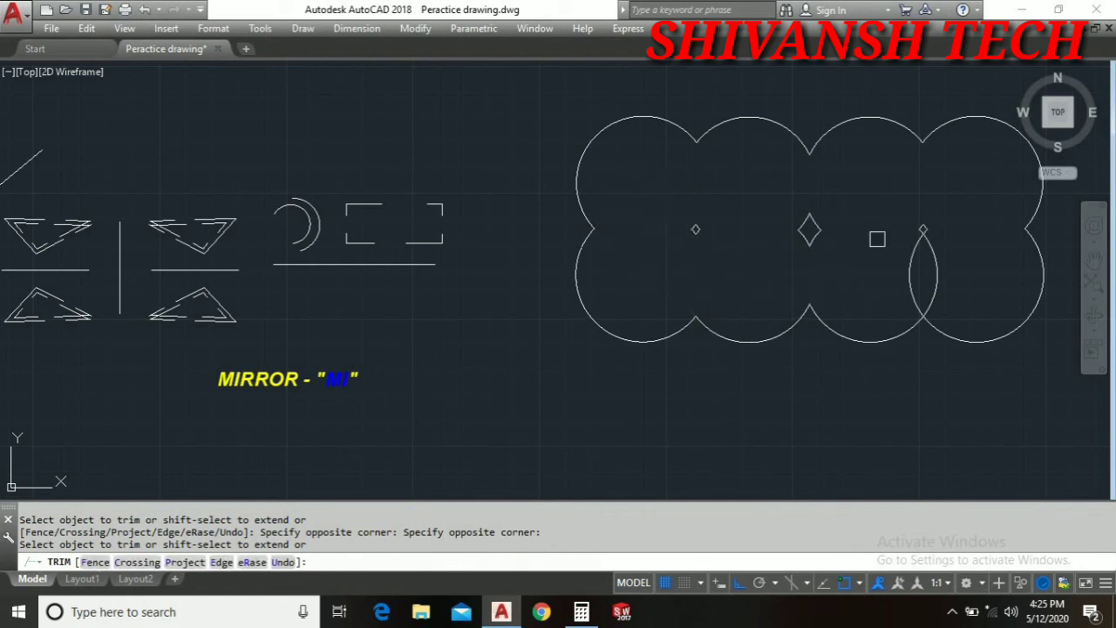
left_click_drag(975, 260, 909, 272)
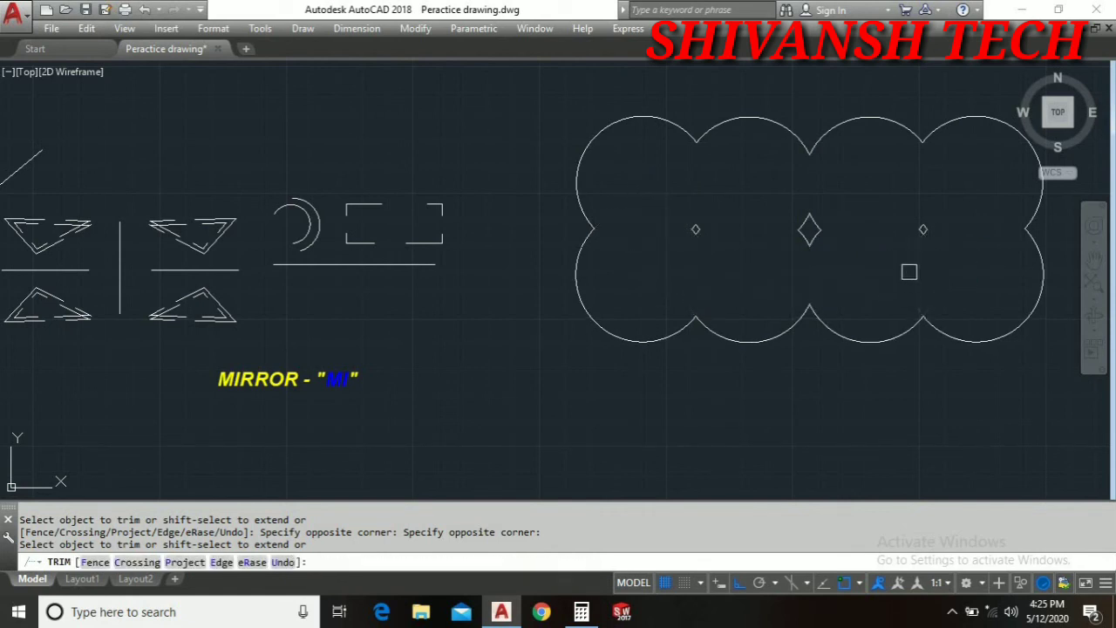
middle_click_drag(912, 277, 873, 275)
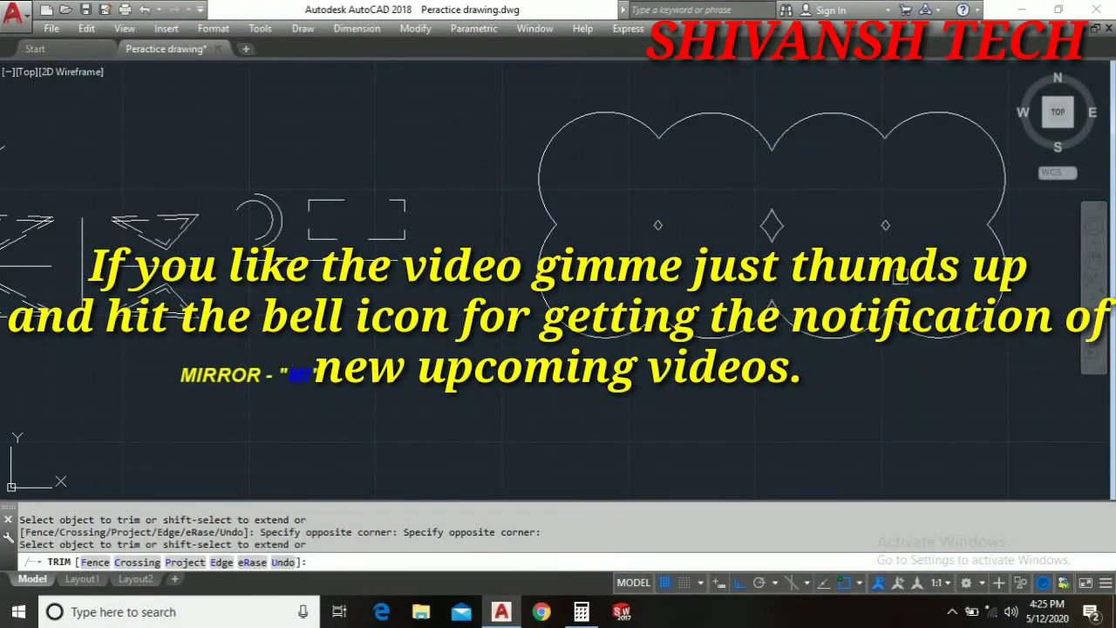
mouse_move(868, 279)
middle_mouse_down()
mouse_move(863, 310)
mouse_move(834, 325)
middle_mouse_up()
scroll(748, 250, "up", 2)
right_click(762, 213)
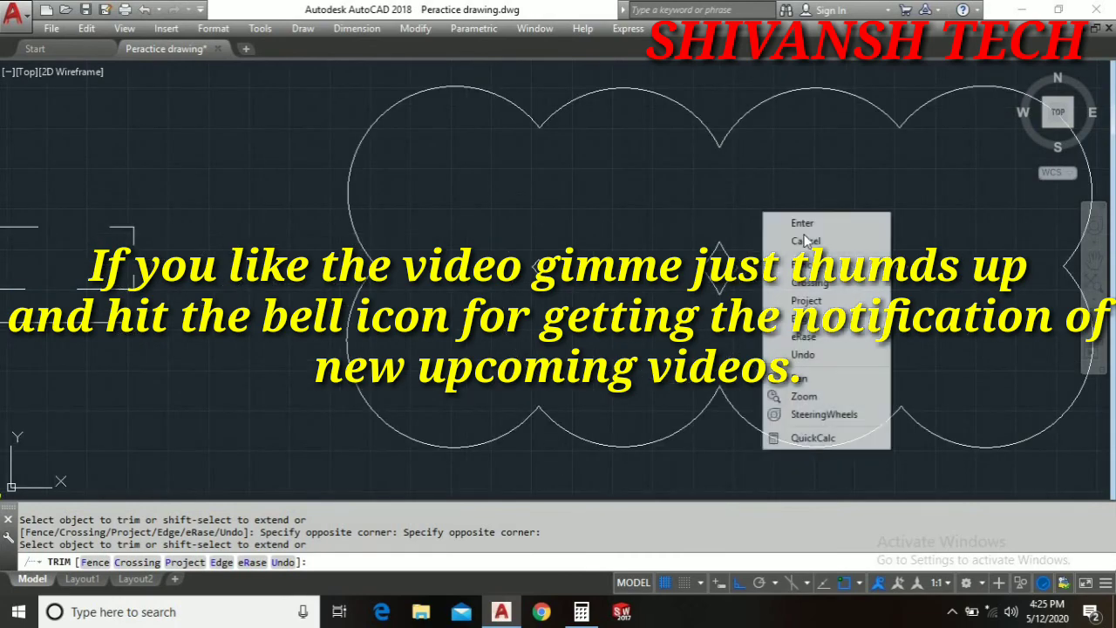